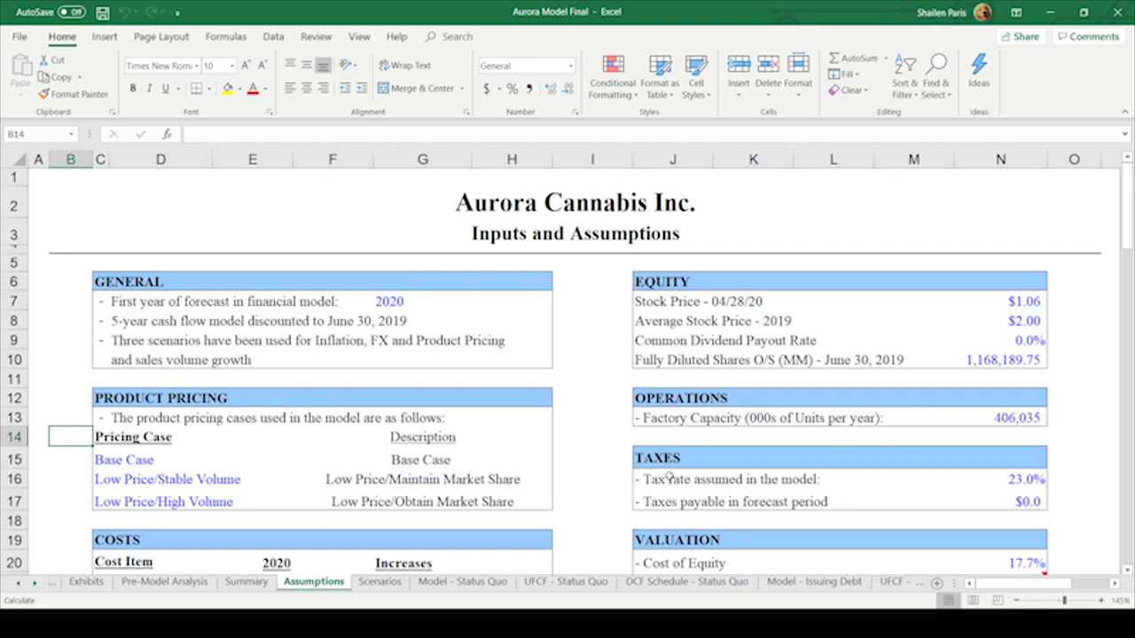
# - Review the Assumptions sheet from the general inputs through CAPEX and working capital days to the change in debt and equity table
pyautogui.scroll(-8, 667, 477)
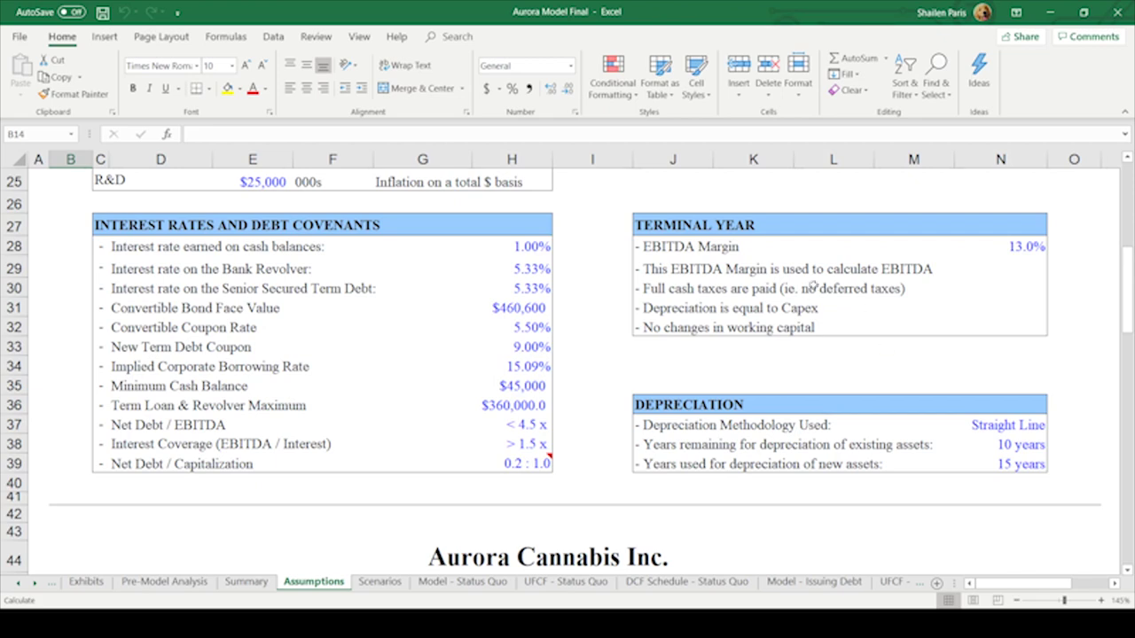
pyautogui.scroll(-5, 512, 406)
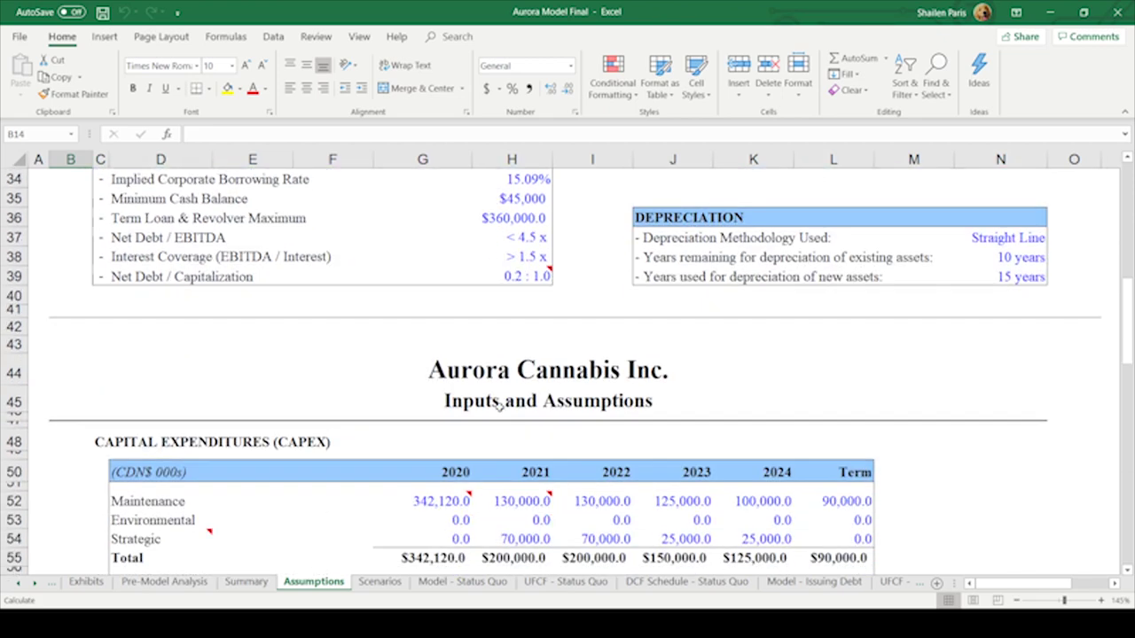
pyautogui.scroll(-1, 499, 407)
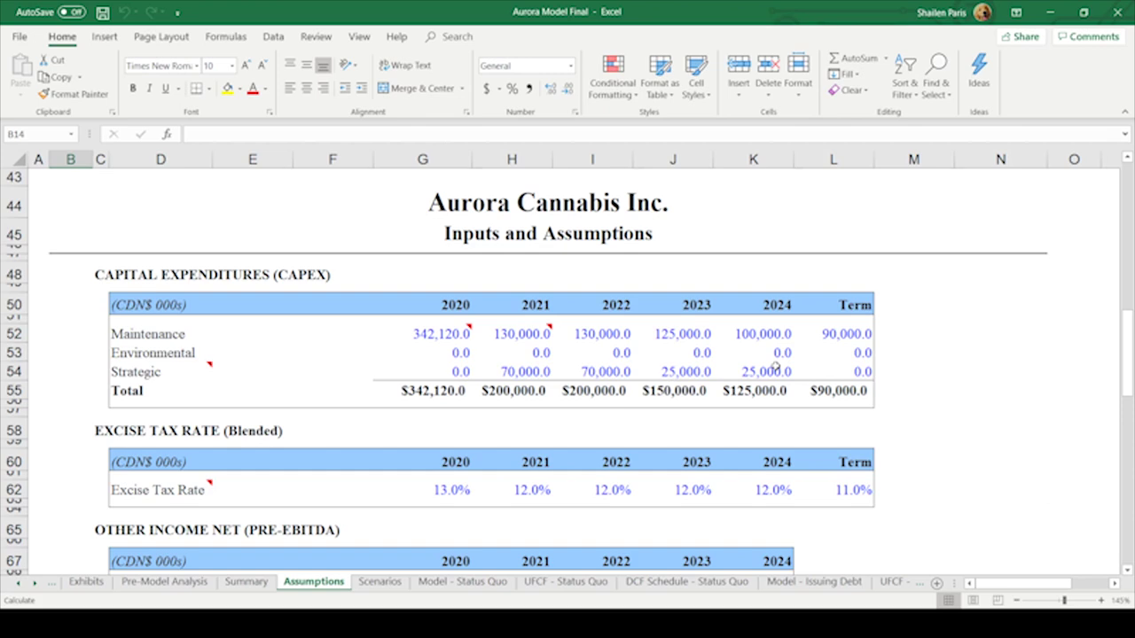
pyautogui.scroll(-8, 774, 367)
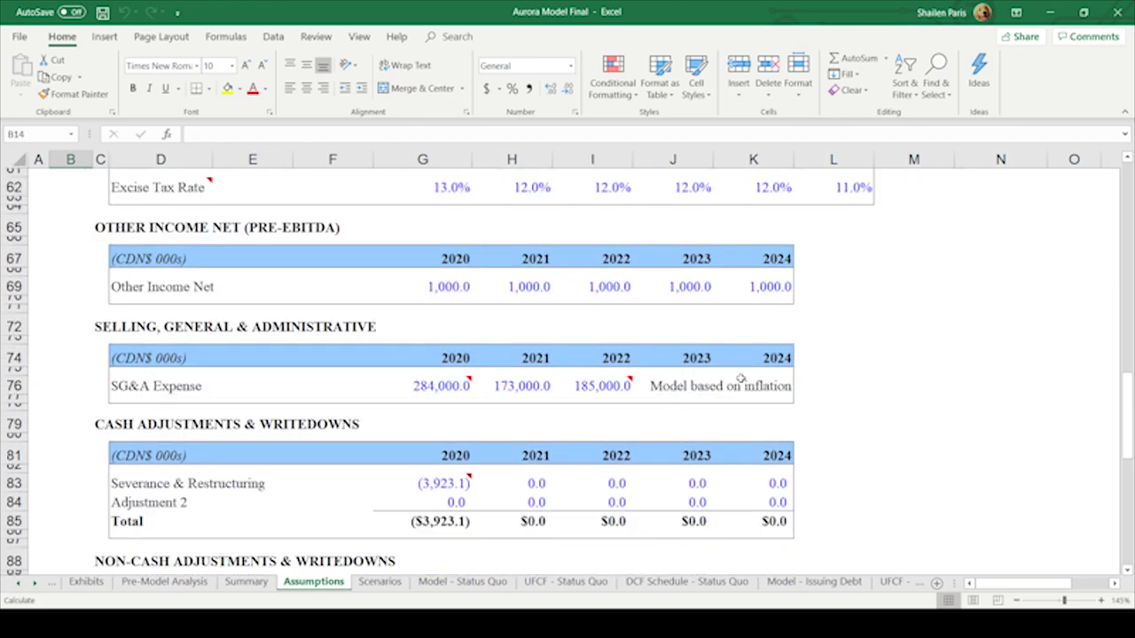
pyautogui.scroll(-6, 740, 382)
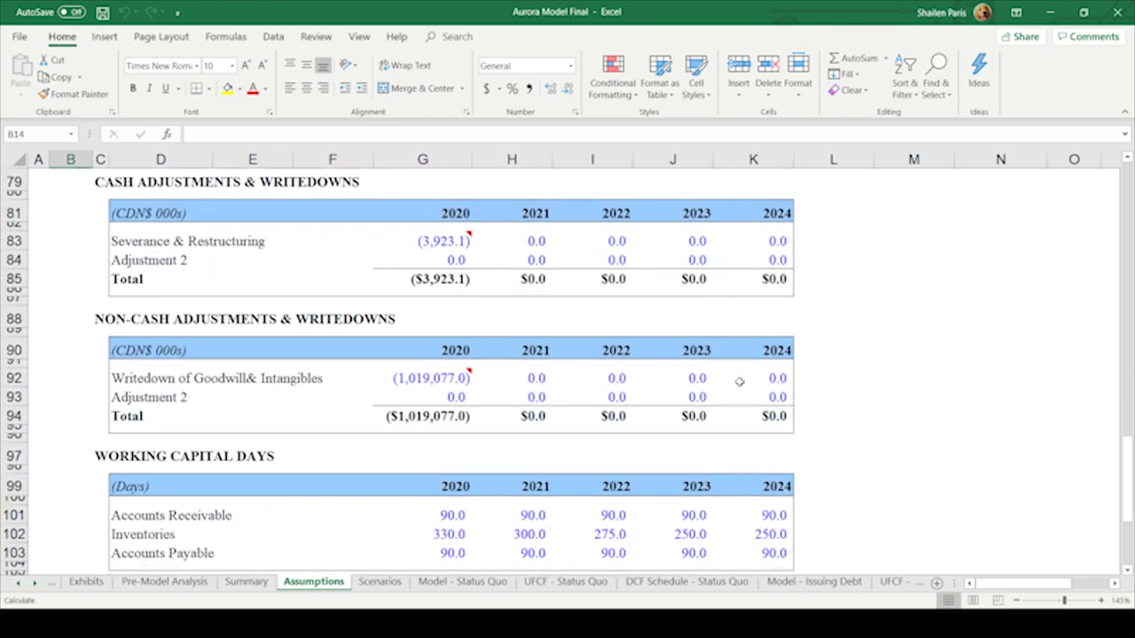
pyautogui.scroll(-4, 740, 381)
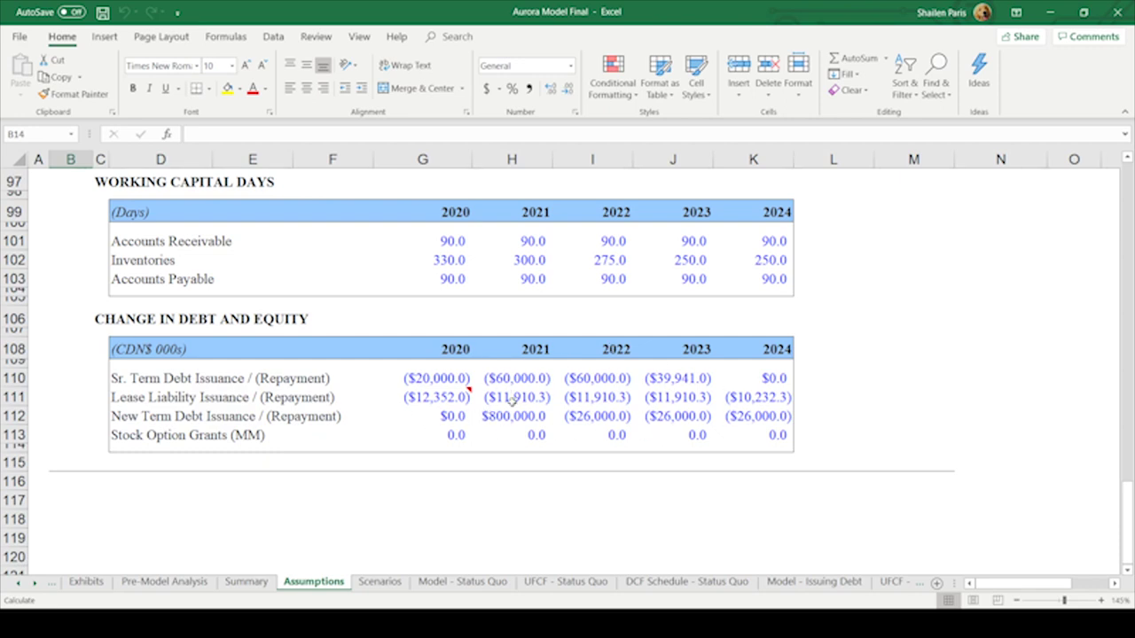
# - On the Scenarios sheet, set the scenario switch to Low Price/Stable Volume, and return it to Base Case
pyautogui.hotkey('ctrl', 'pagedown')
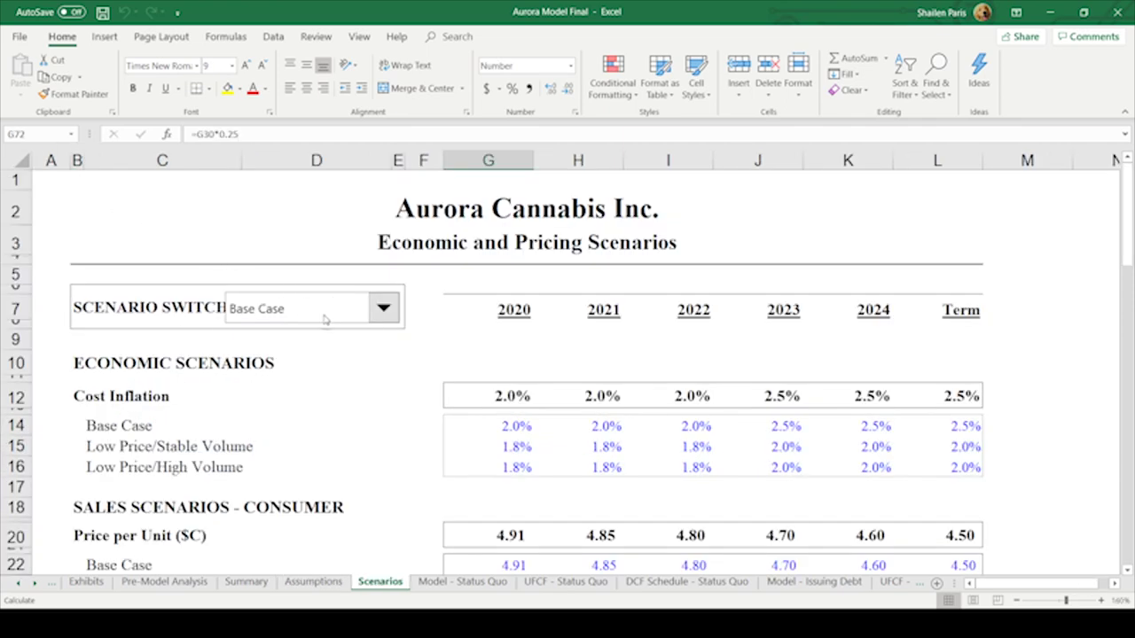
pyautogui.press('Down')
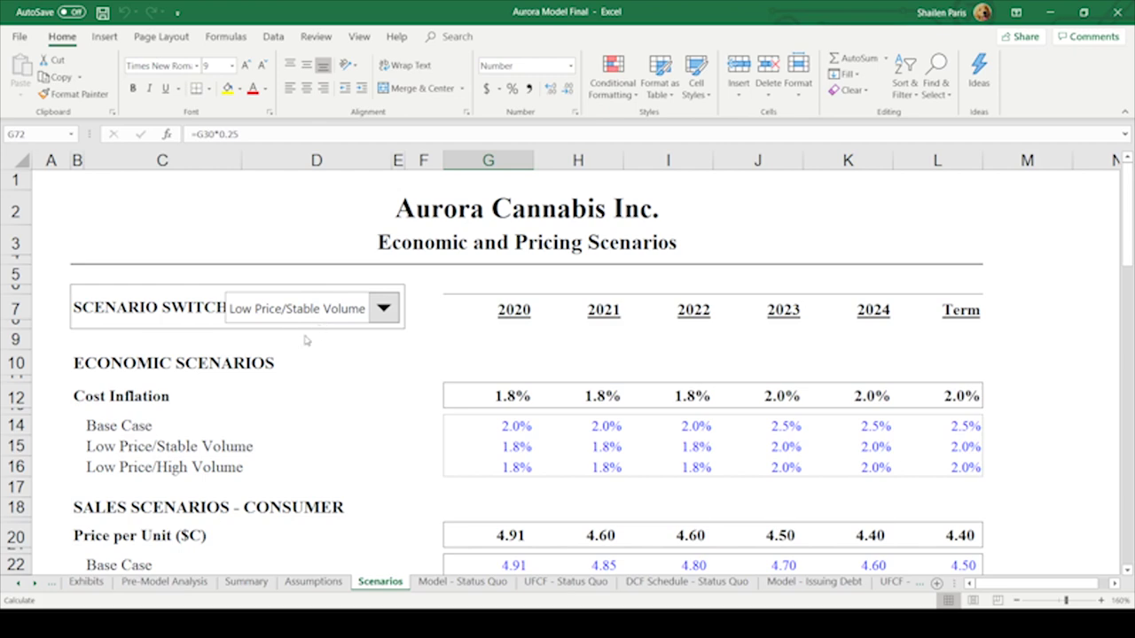
pyautogui.press('Up')
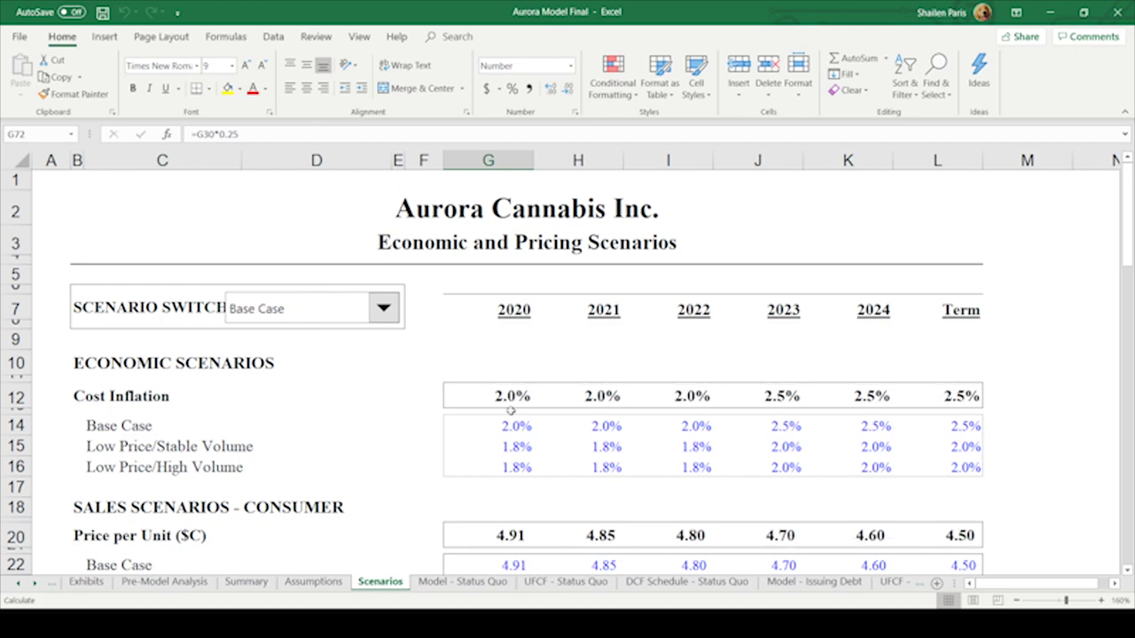
# - Review the price and volume scenarios for the consumer, medical, wholesale and Cannabis 2.0 segments
pyautogui.scroll(-7, 511, 411)
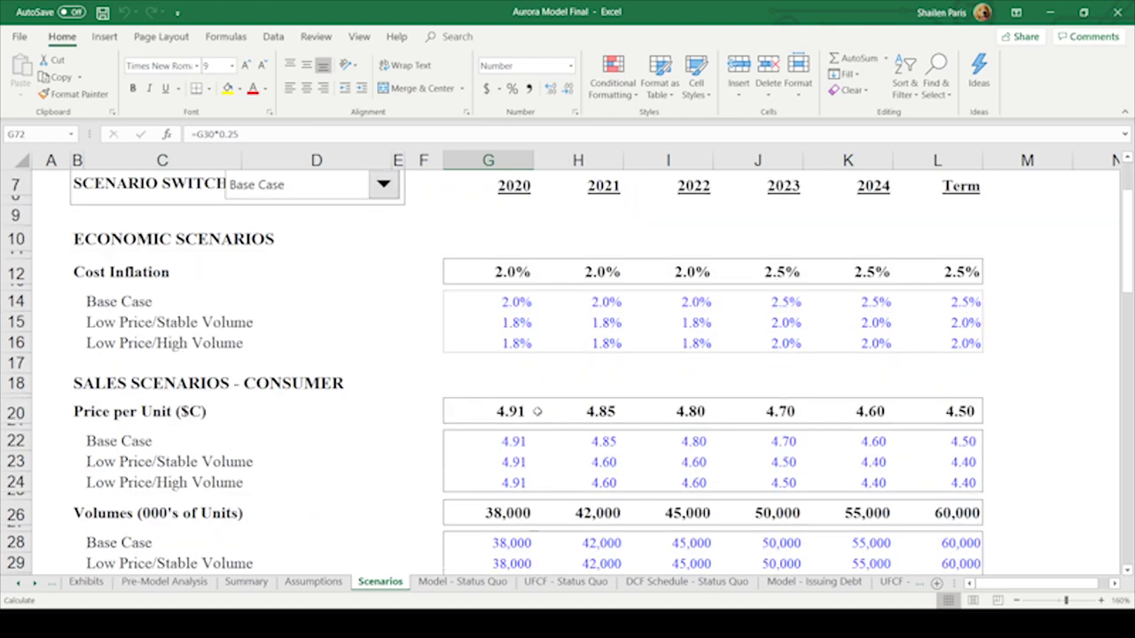
pyautogui.scroll(-7, 537, 411)
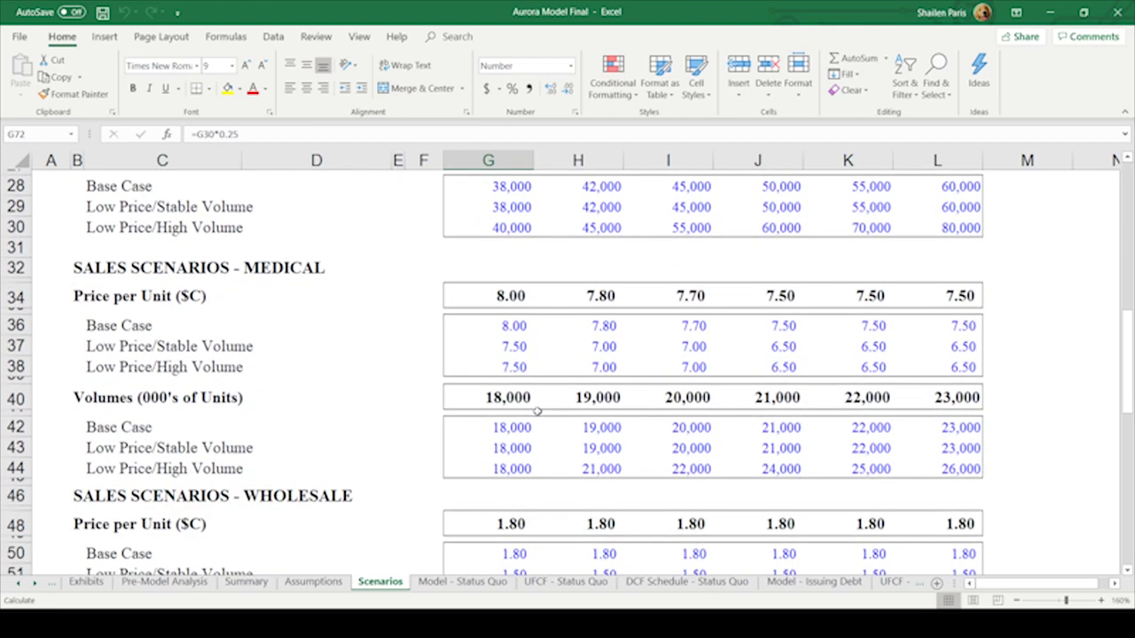
pyautogui.scroll(-5, 538, 412)
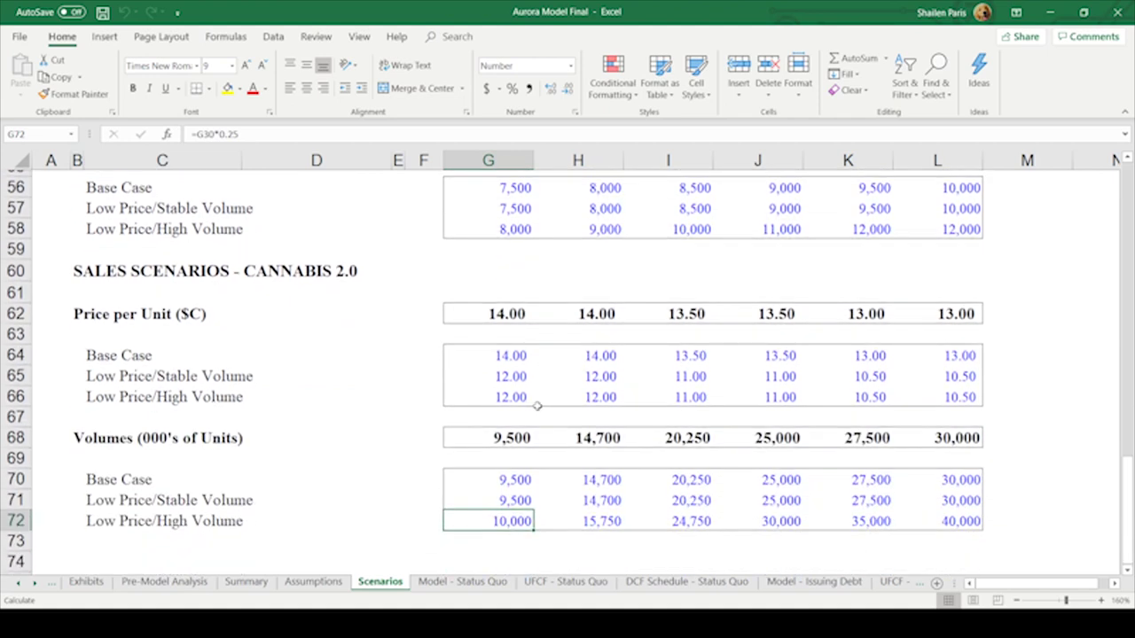
pyautogui.scroll(-2, 538, 411)
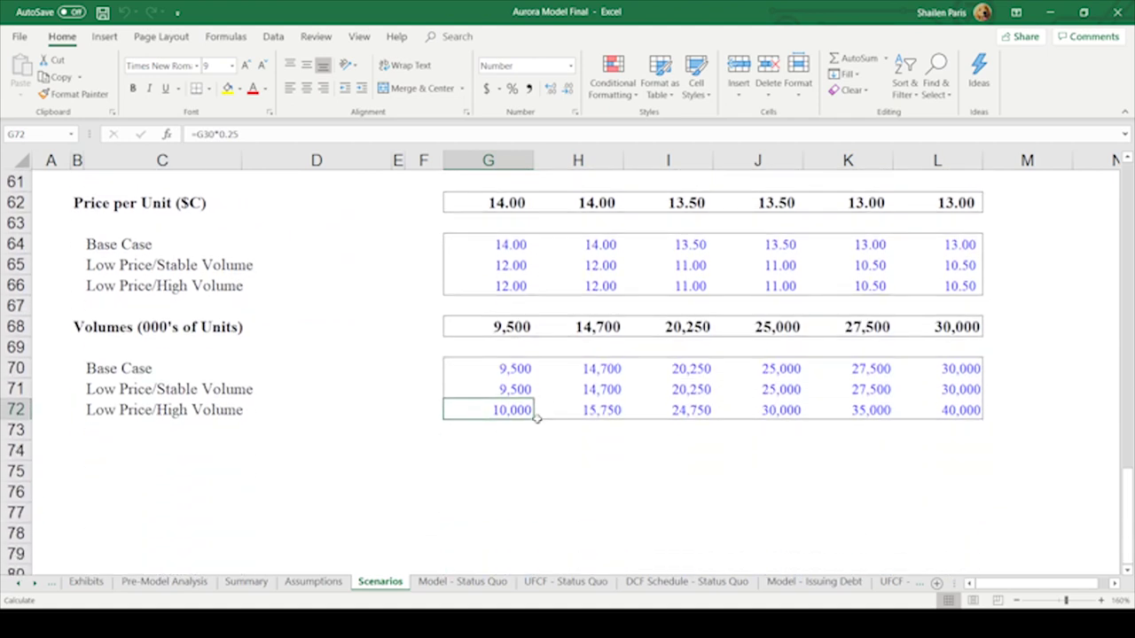
pyautogui.scroll(2, 537, 413)
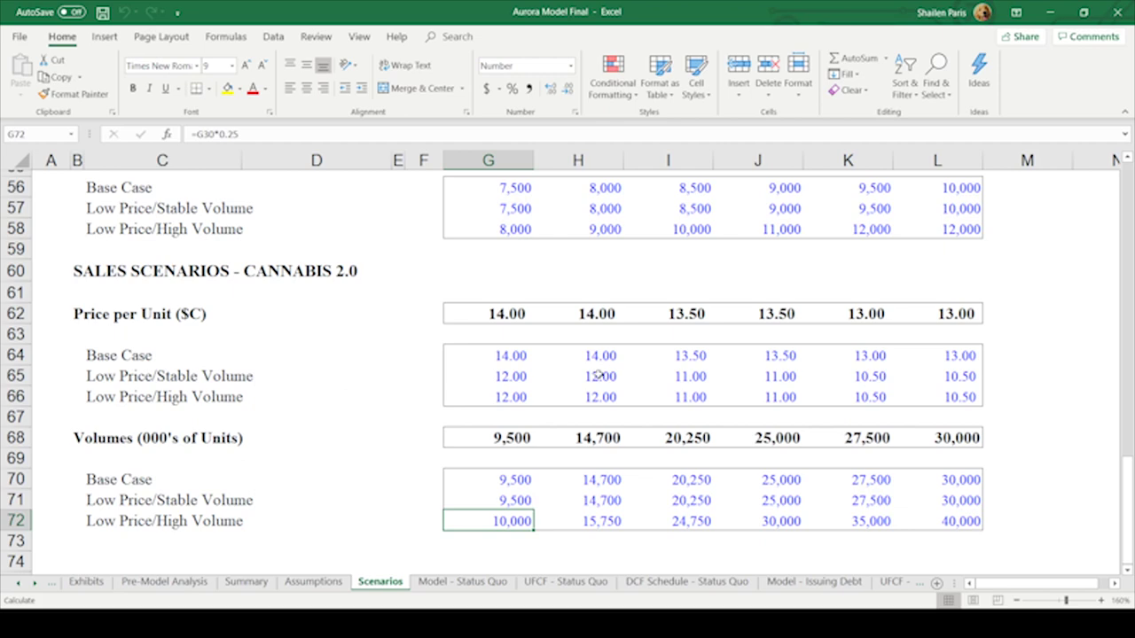
# - Review the Revenue Schedule on the Model - Status Quo sheet and inspect the 2020 Capacity Utilized formula in K36
pyautogui.hotkey('ctrl', 'pagedown')
pyautogui.click(100, 247)
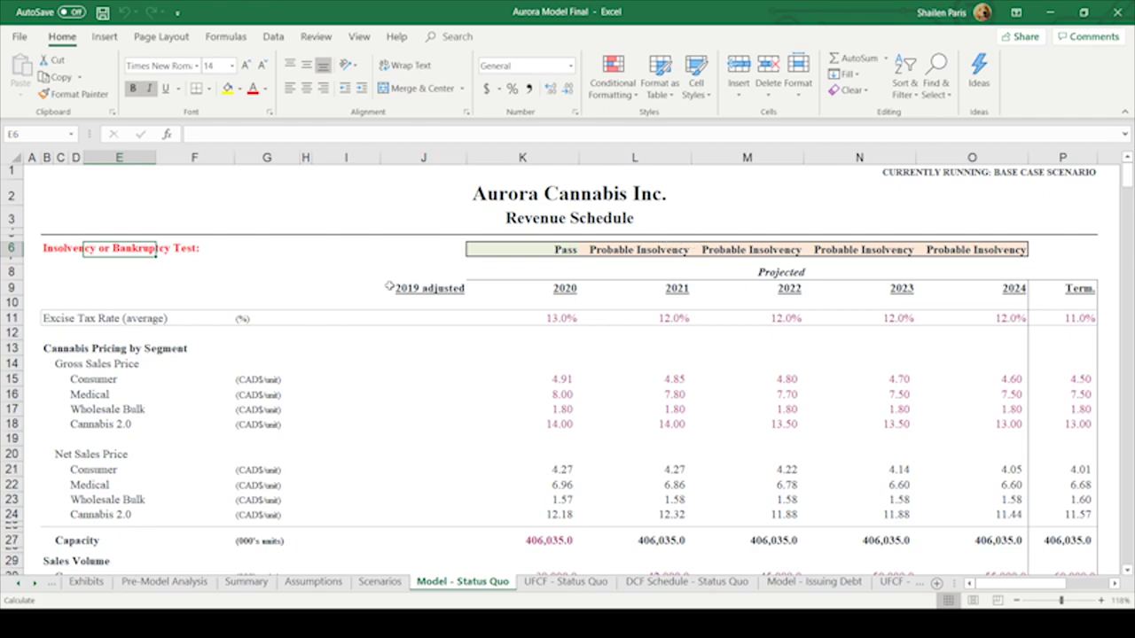
pyautogui.scroll(-1, 389, 286)
pyautogui.scroll(-1, 389, 285)
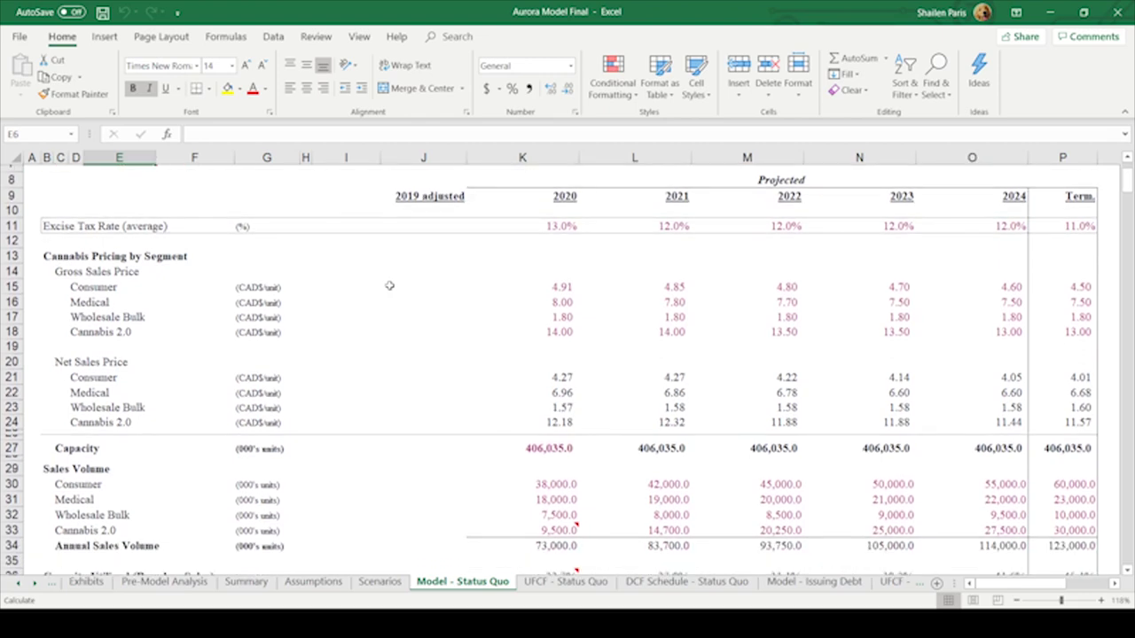
pyautogui.scroll(-2, 389, 285)
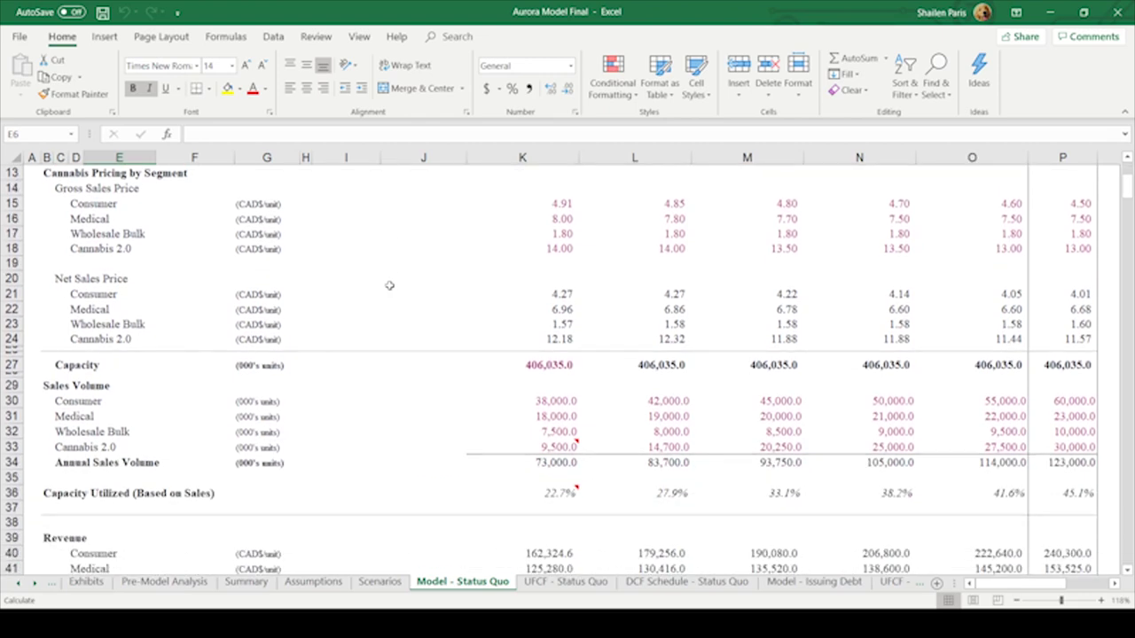
pyautogui.scroll(-1, 389, 286)
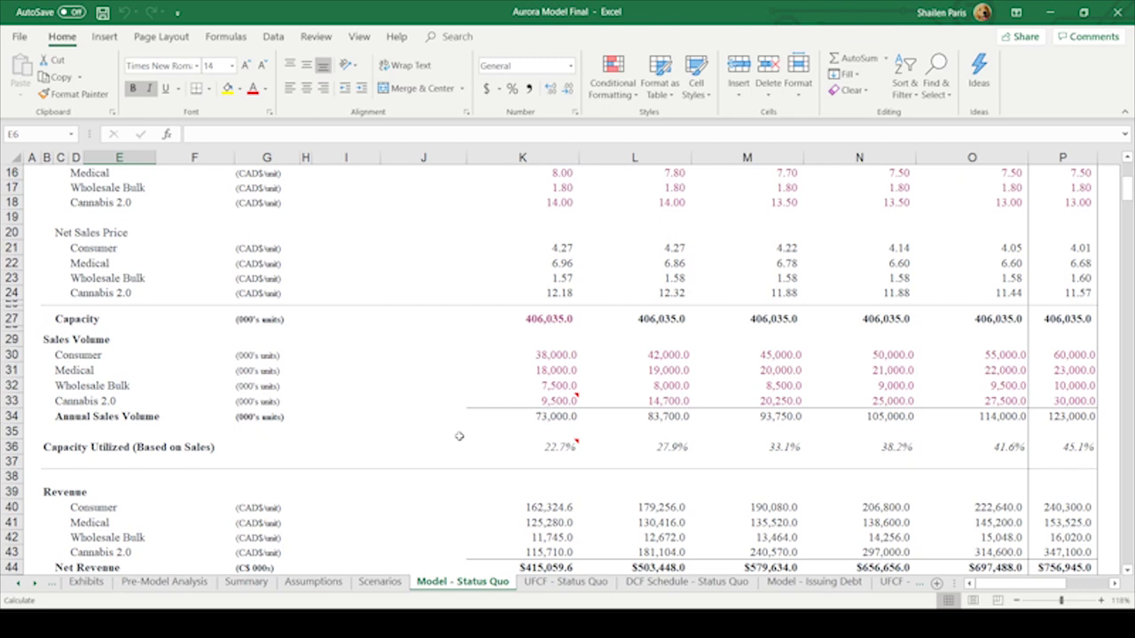
pyautogui.click(523, 444)
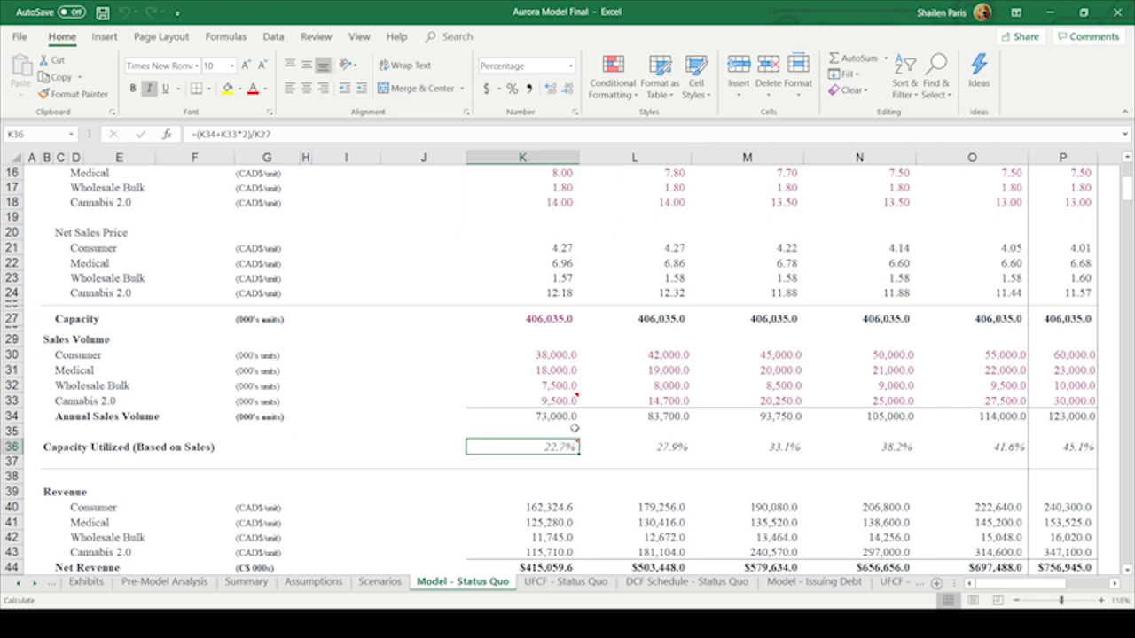
# - Go to cell B130 below the income statement and select the 2020–2024 margins in K127:O129
pyautogui.click(35, 133)
pyautogui.write('B130')
pyautogui.press('Return')
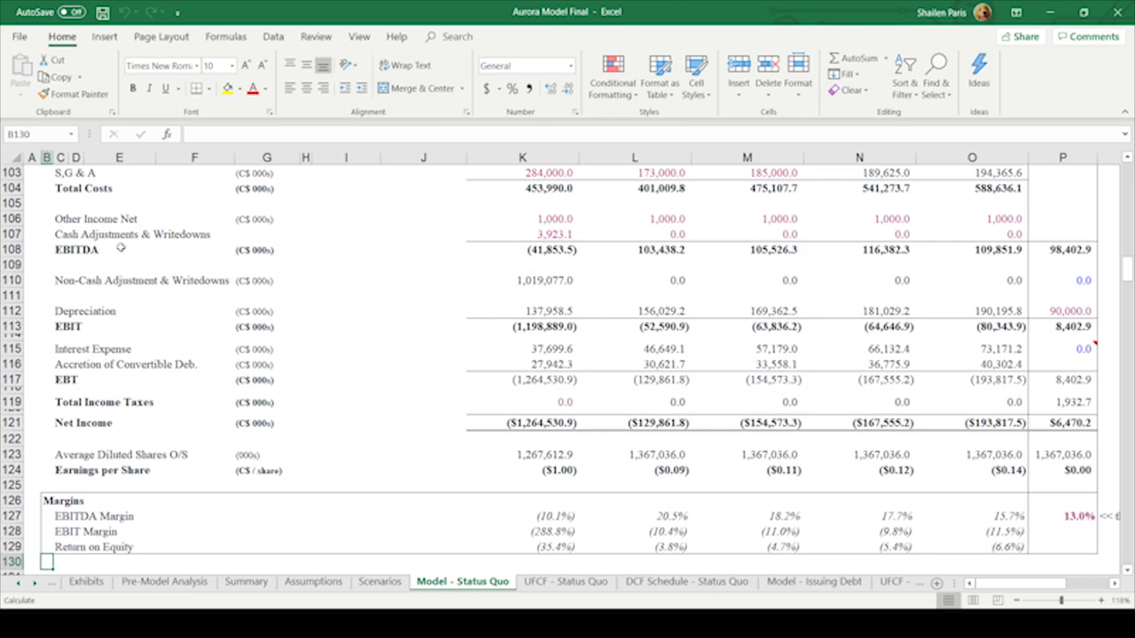
pyautogui.click(552, 515)
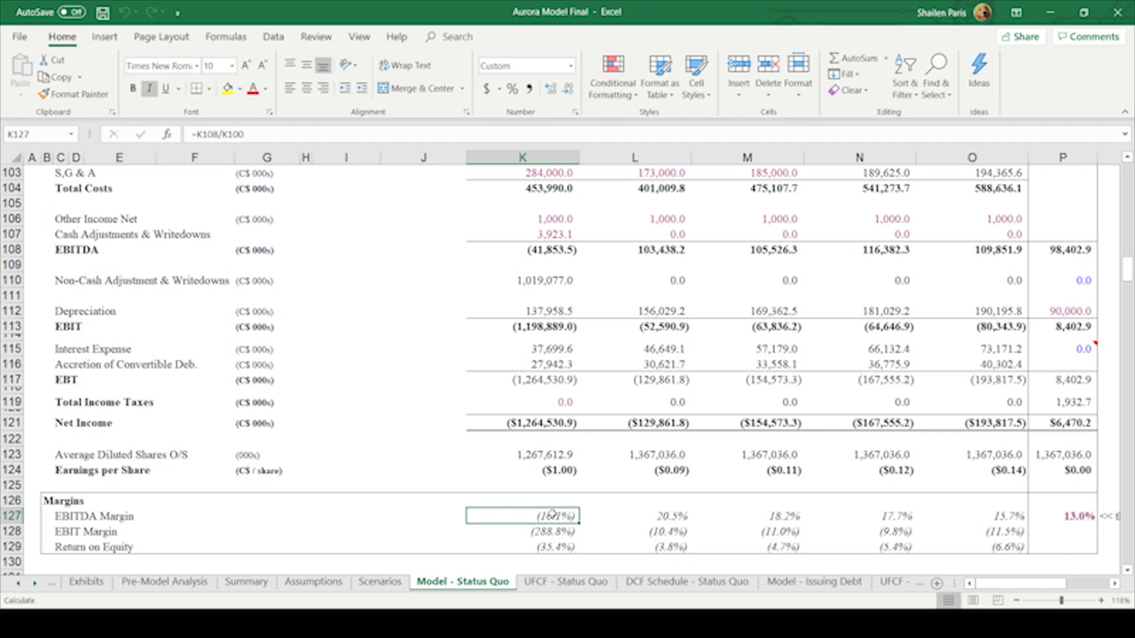
pyautogui.hotkey('shift', 'Down')
pyautogui.hotkey('shift', 'Right')
pyautogui.hotkey('shift', 'Down')
pyautogui.hotkey('shift', 'Right')
pyautogui.hotkey('shift', 'Right')
pyautogui.hotkey('shift', 'Right')
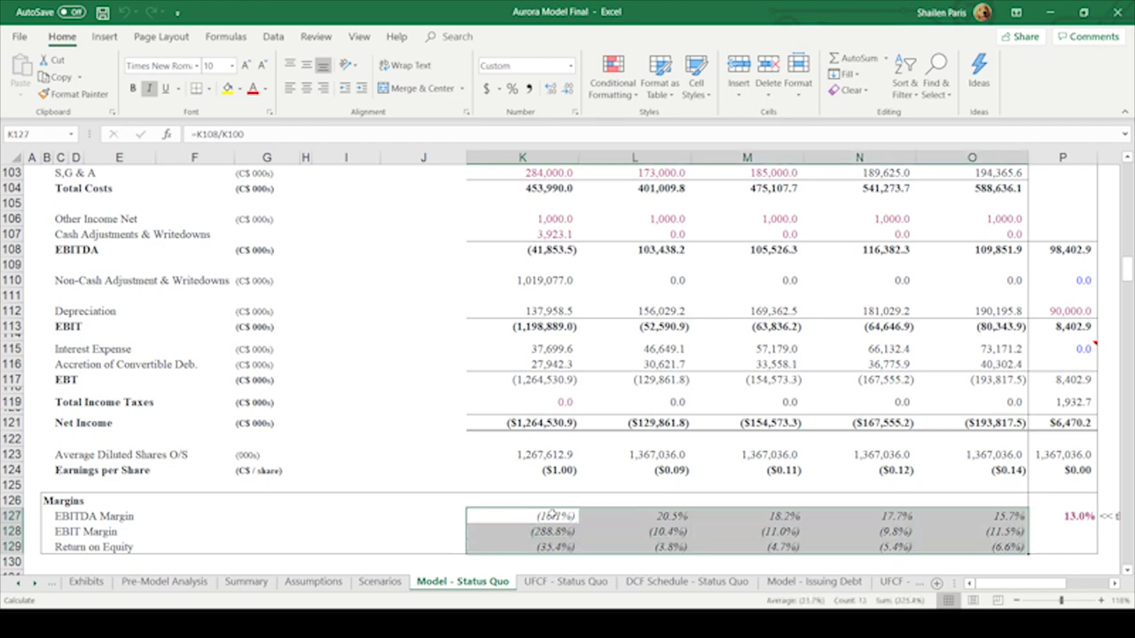
# - Inspect the 2020 margin formulas and select the Return on Equity row for 2020–2024 (K129:O129)
pyautogui.click(551, 514)
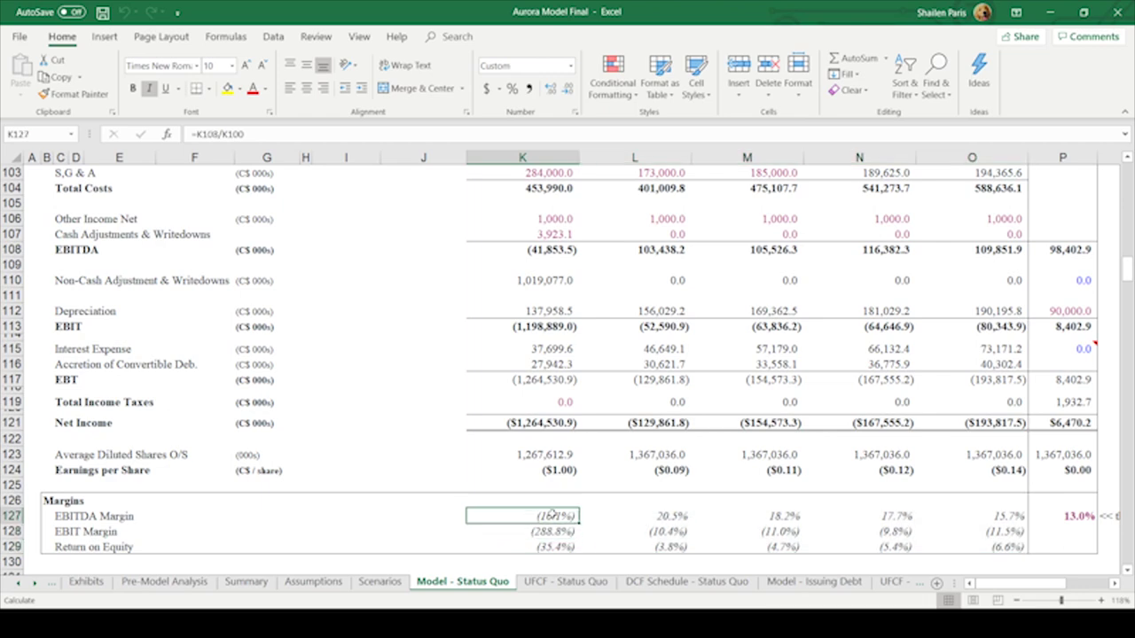
pyautogui.press('Down')
pyautogui.press('Down')
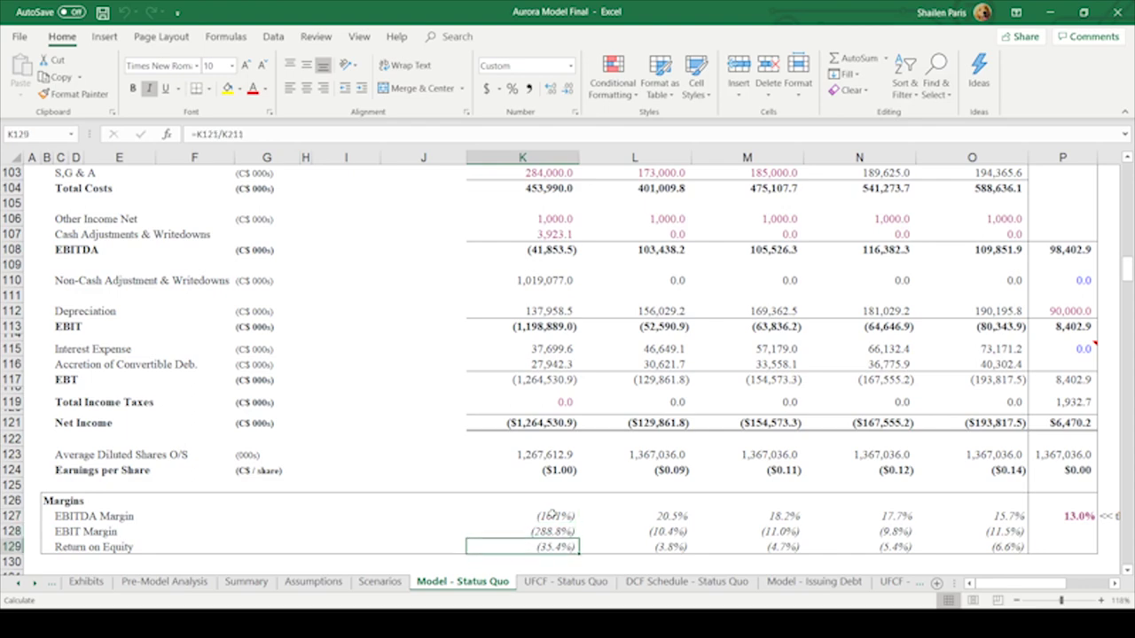
pyautogui.hotkey('shift', 'Right')
pyautogui.hotkey('shift', 'Right')
pyautogui.hotkey('shift', 'Right')
pyautogui.hotkey('shift', 'Right')
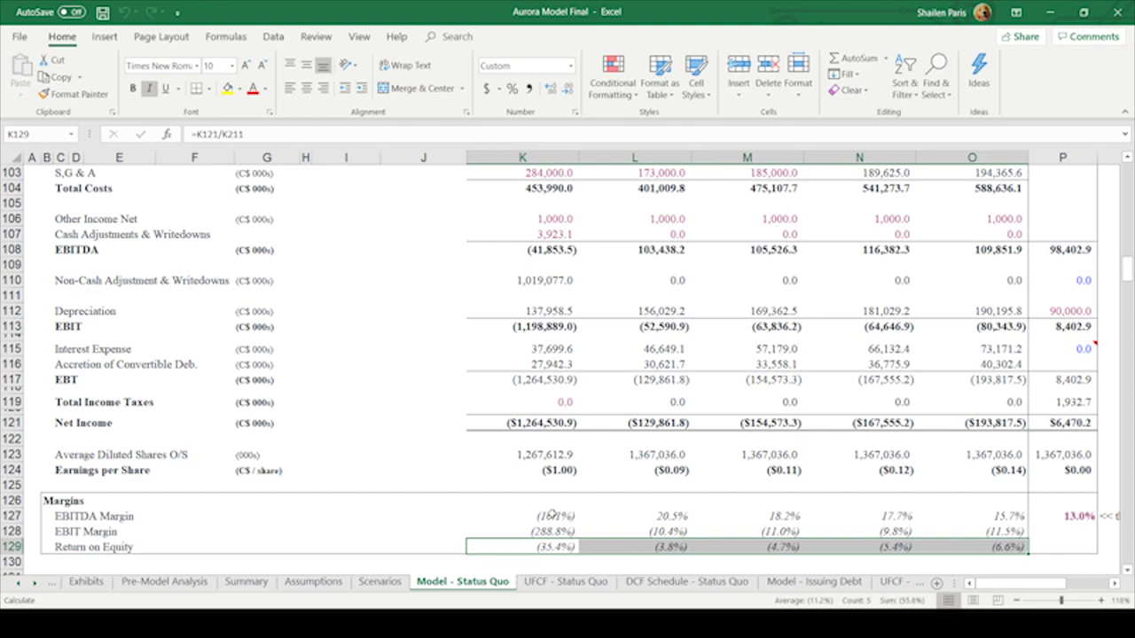
# - Look through the Cash Flow Statement and balance sheet down to the cash and revolver sections of the Debt and Interest Schedule
pyautogui.scroll(-5, 48, 342)
pyautogui.click(47, 342)
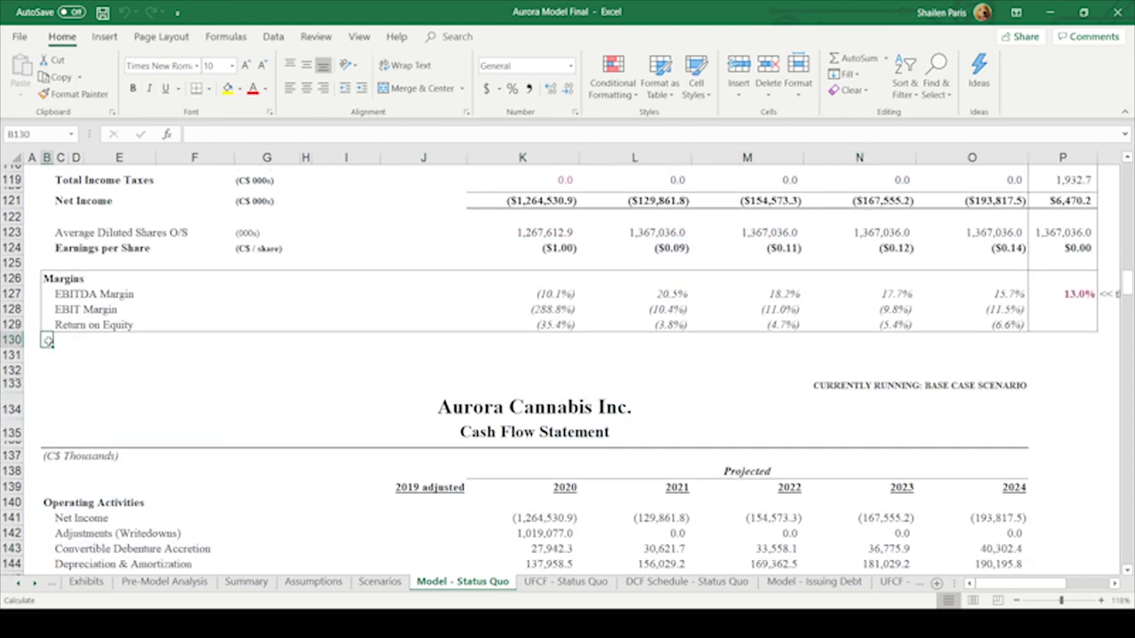
pyautogui.scroll(-10, 48, 341)
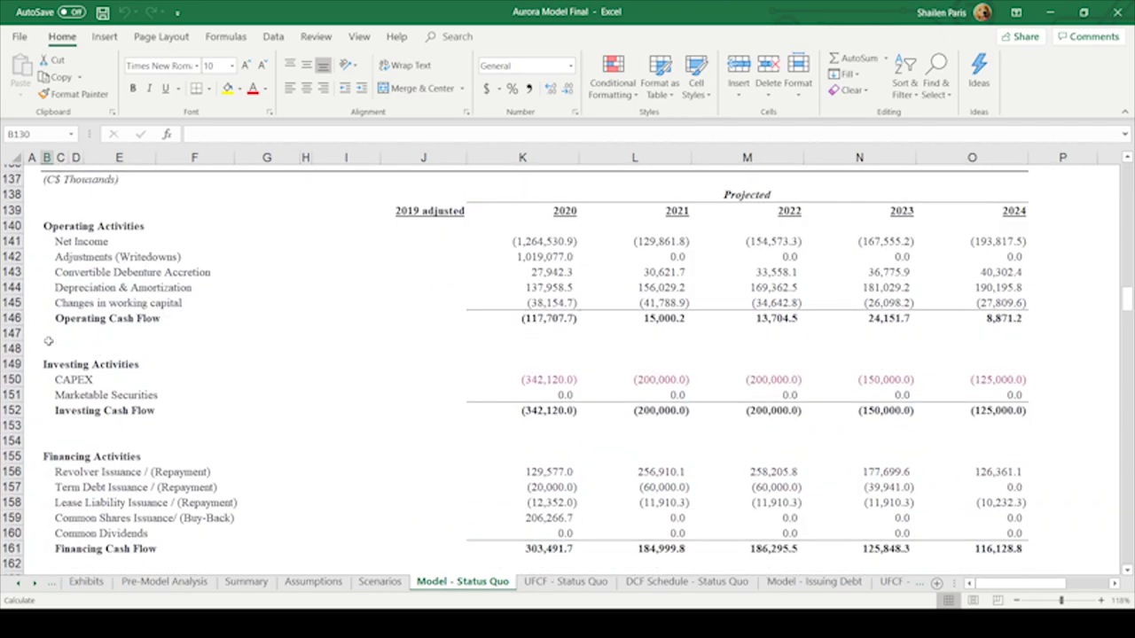
pyautogui.scroll(-15, 47, 341)
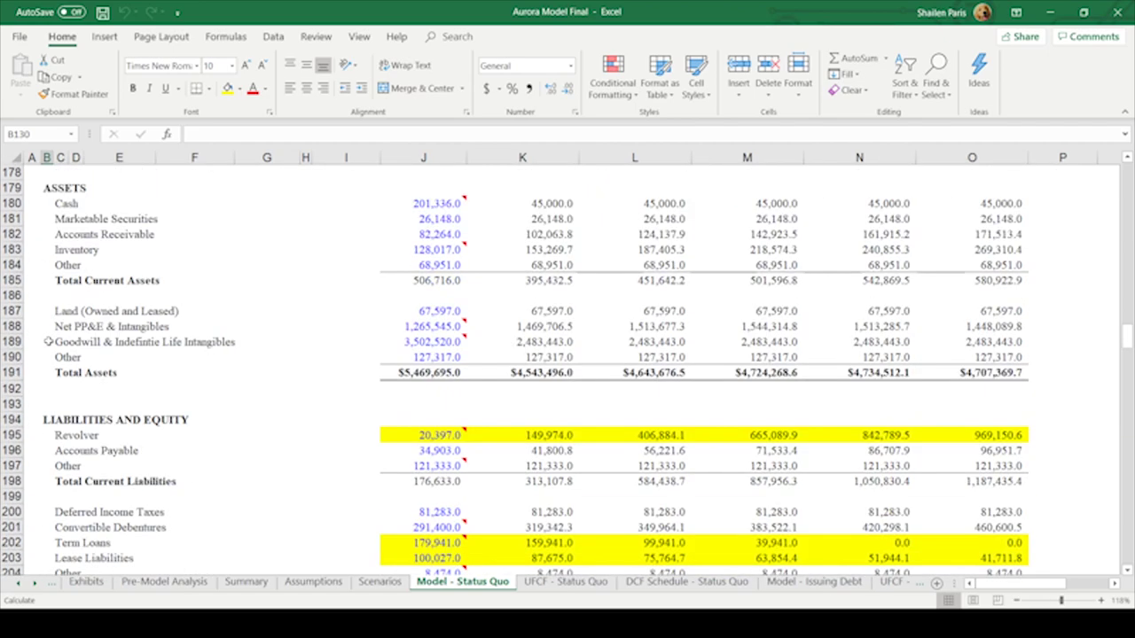
pyautogui.scroll(-20, 47, 341)
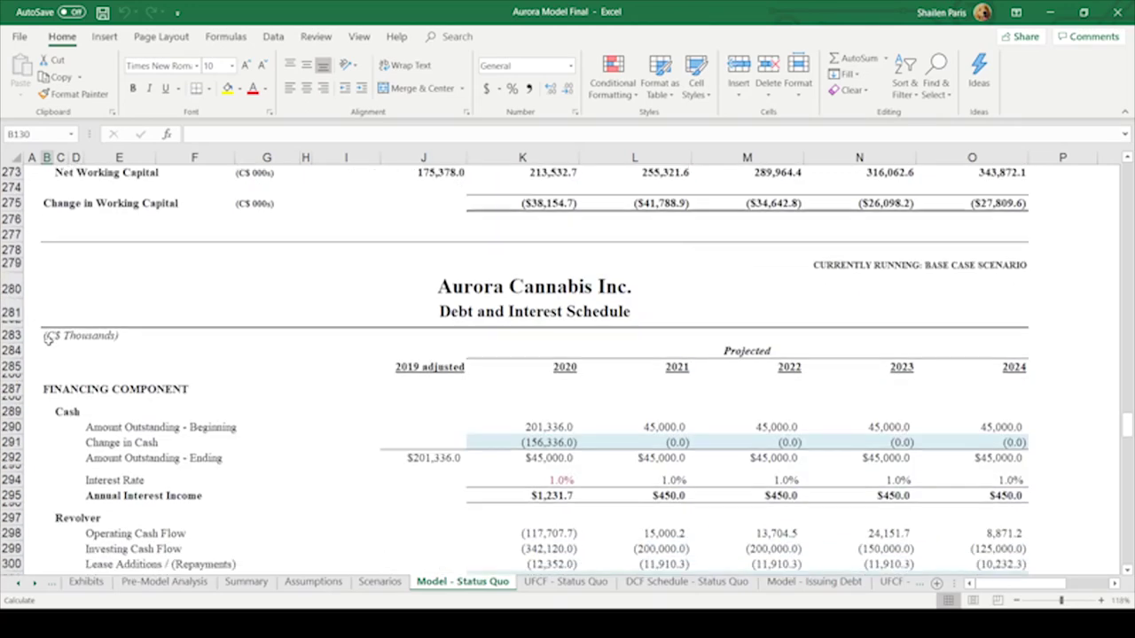
pyautogui.scroll(-1, 48, 342)
pyautogui.scroll(2, 48, 341)
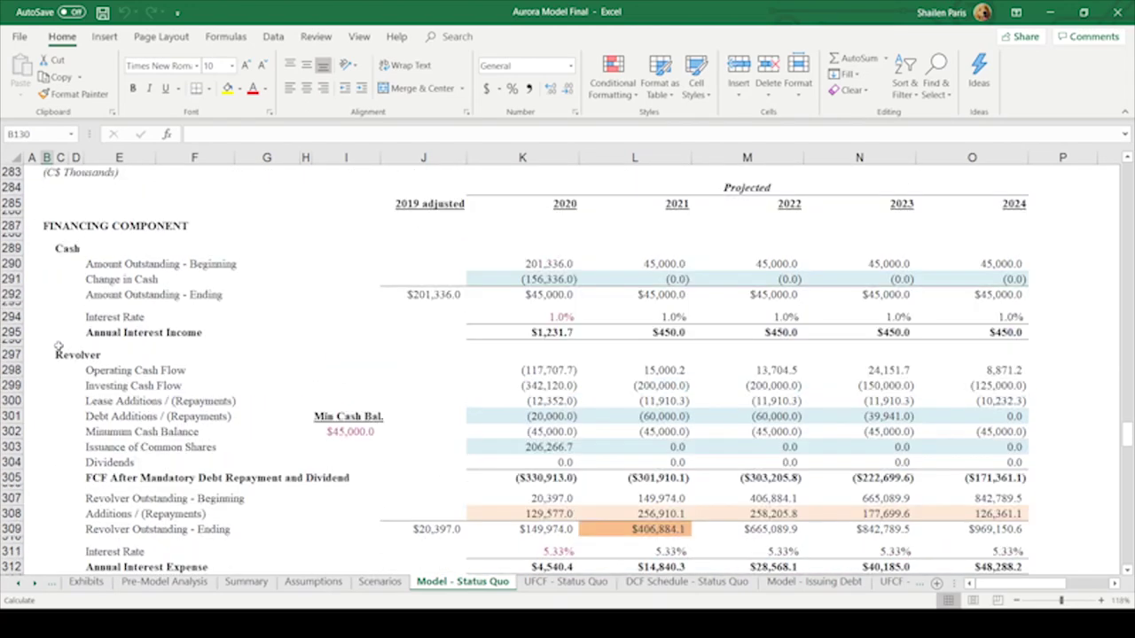
# - Inspect the 2021 revolver ending balance, the 2022 revolver additions and the 2024 convertible debt ending balance in the debt schedule
pyautogui.click(625, 530)
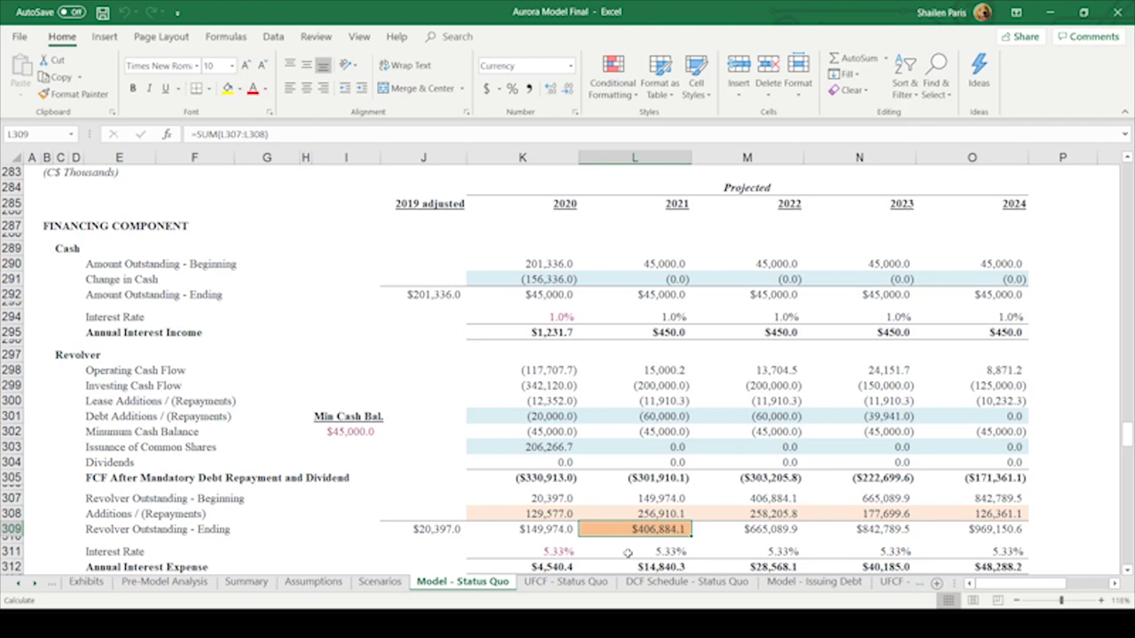
pyautogui.click(761, 511)
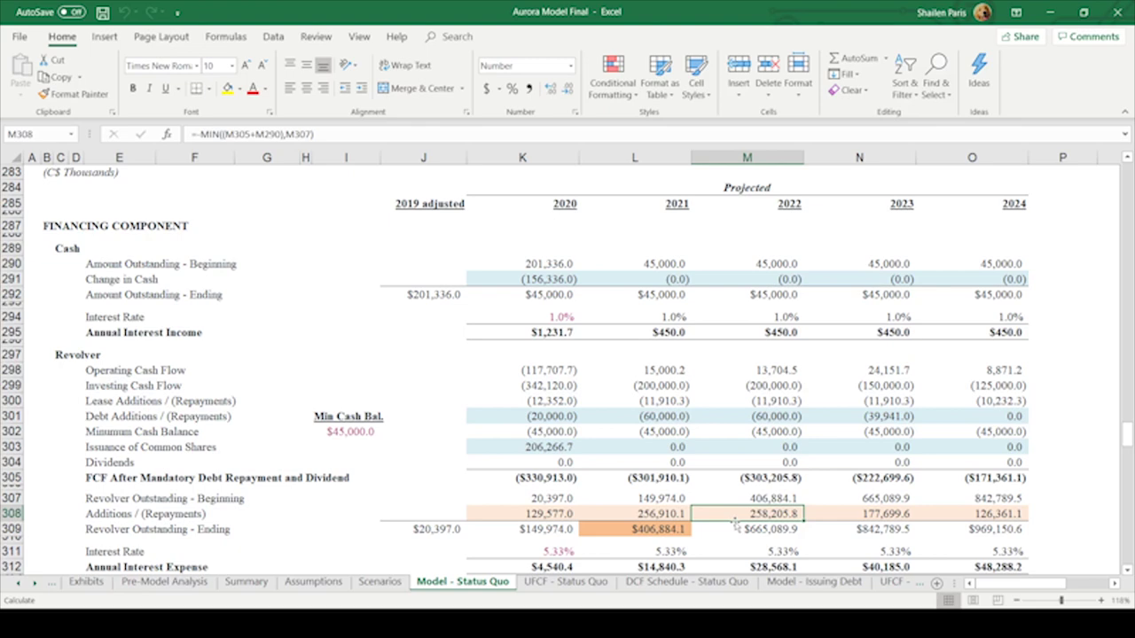
pyautogui.scroll(-7, 940, 488)
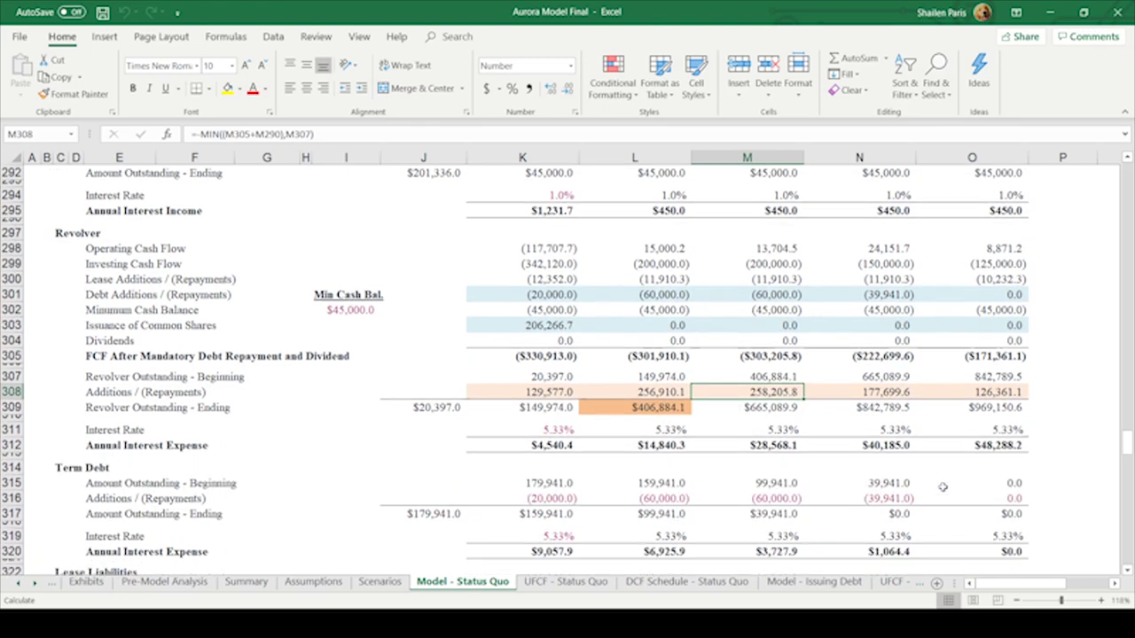
pyautogui.click(975, 517)
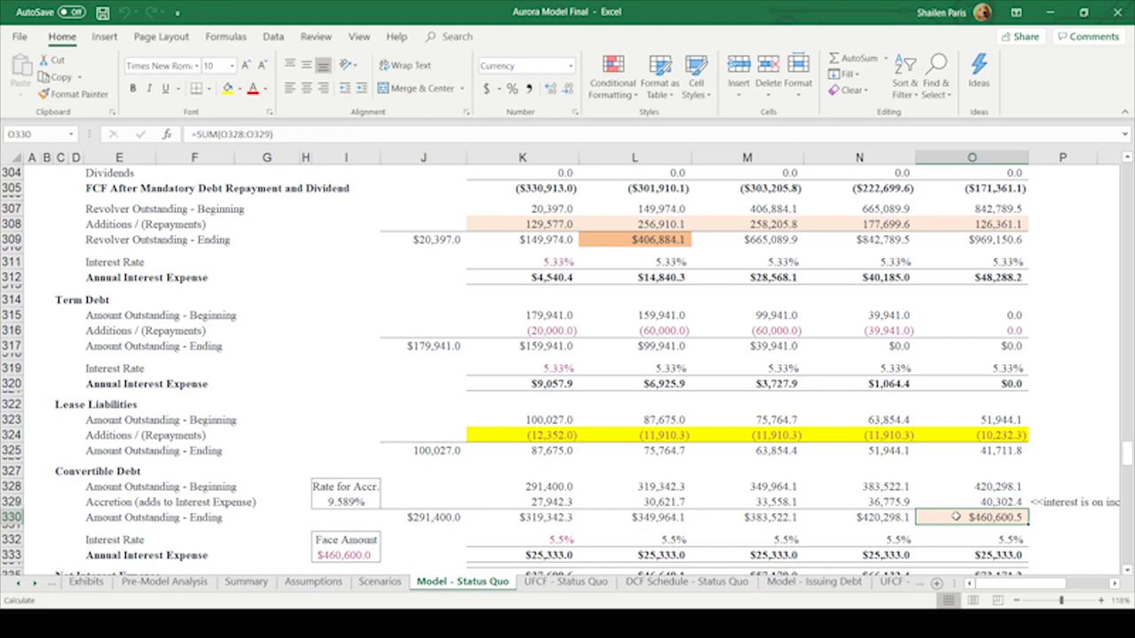
pyautogui.scroll(-1, 957, 512)
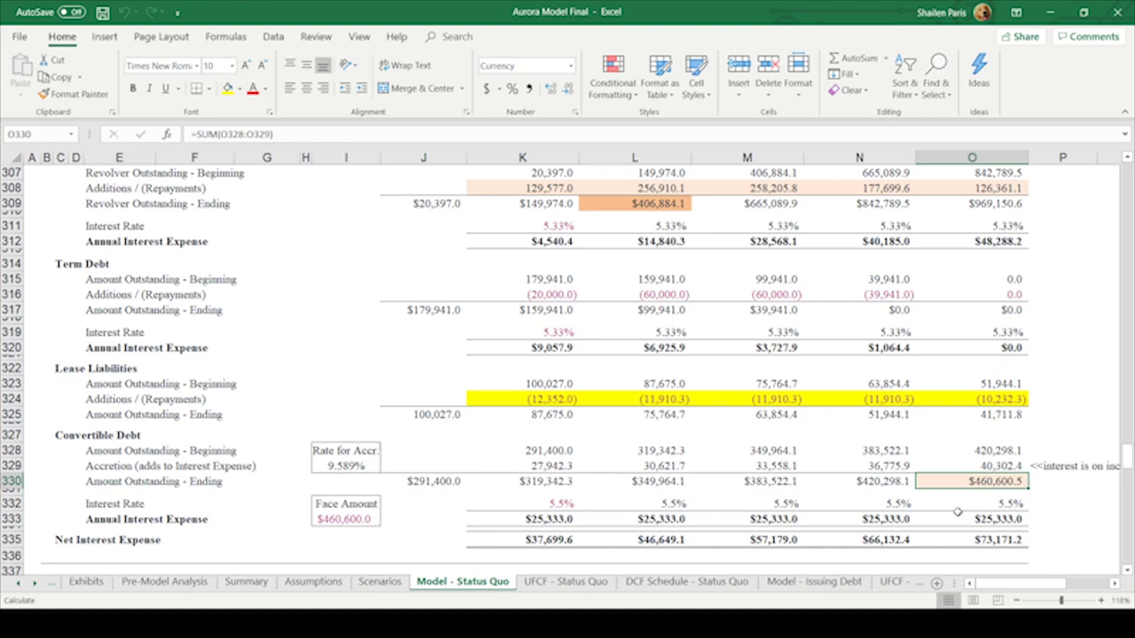
# - On the UFCF - Status Quo sheet, examine the terminal-year figures from EBIT to changes in working capital (P11:P16), ending on cell Q18
pyautogui.hotkey('ctrl', 'pagedown')
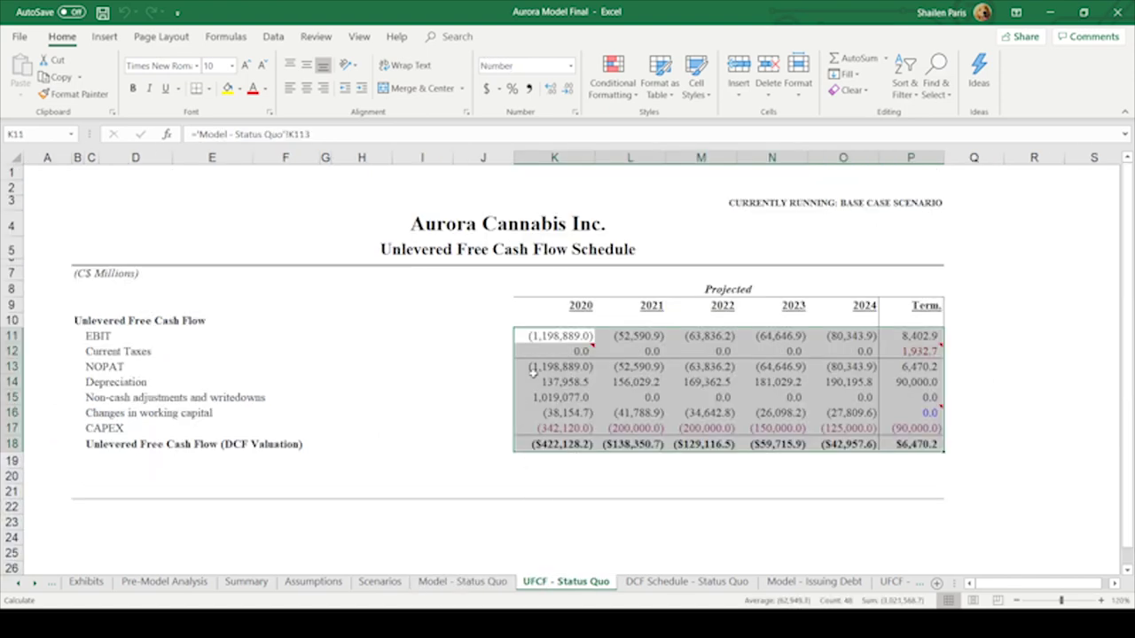
pyautogui.click(505, 341)
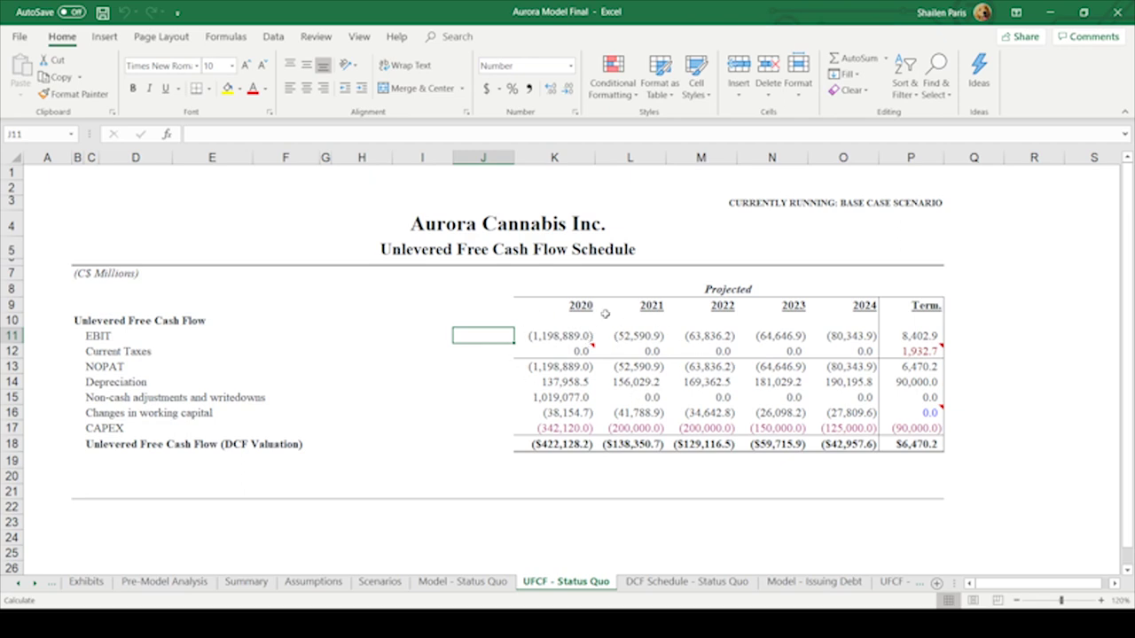
pyautogui.moveTo(929, 335); pyautogui.dragTo(925, 412)
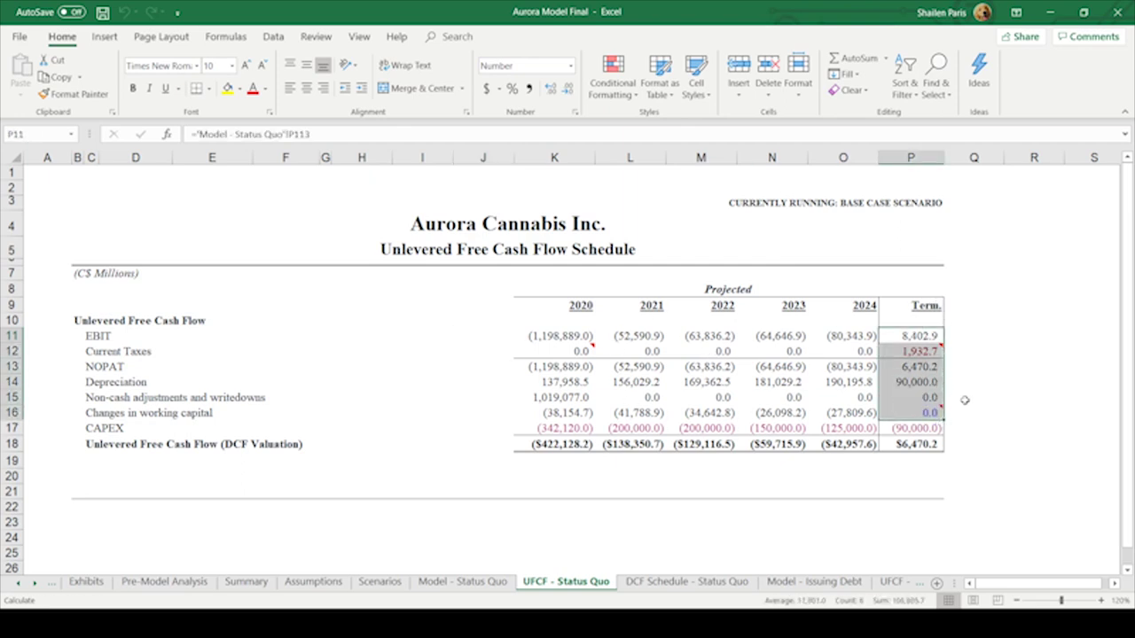
pyautogui.click(997, 443)
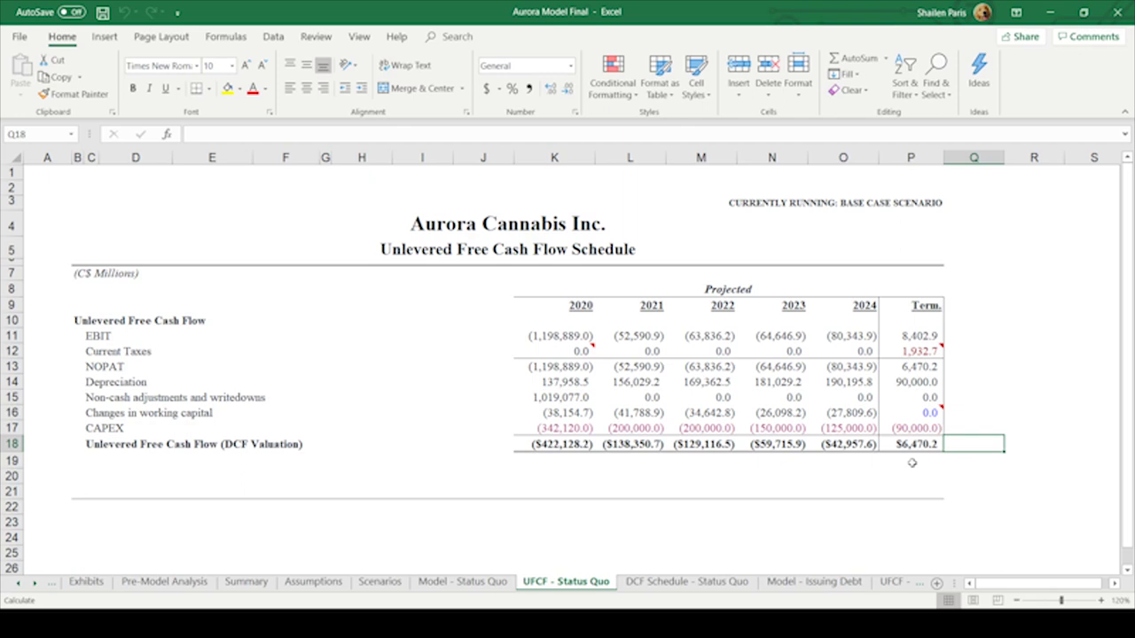
# - On the DCF Schedule - Status Quo sheet, inspect the first WACC cell and the cash flow, terminal year and enterprise value formulas under 2.0% growth
pyautogui.hotkey('ctrl', 'pagedown')
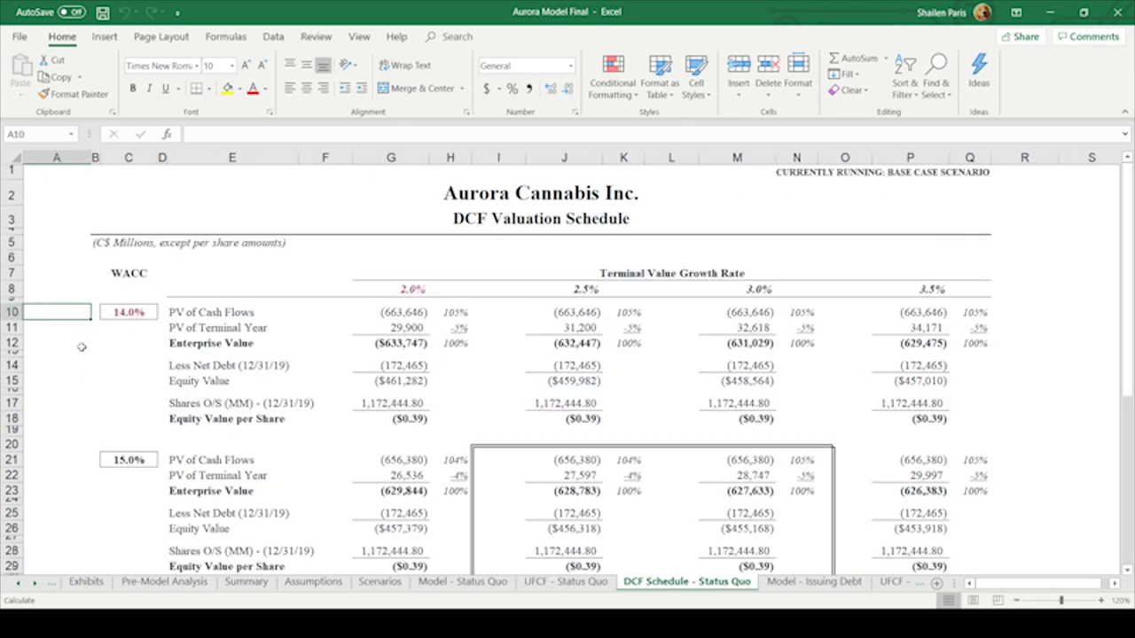
pyautogui.click(104, 313)
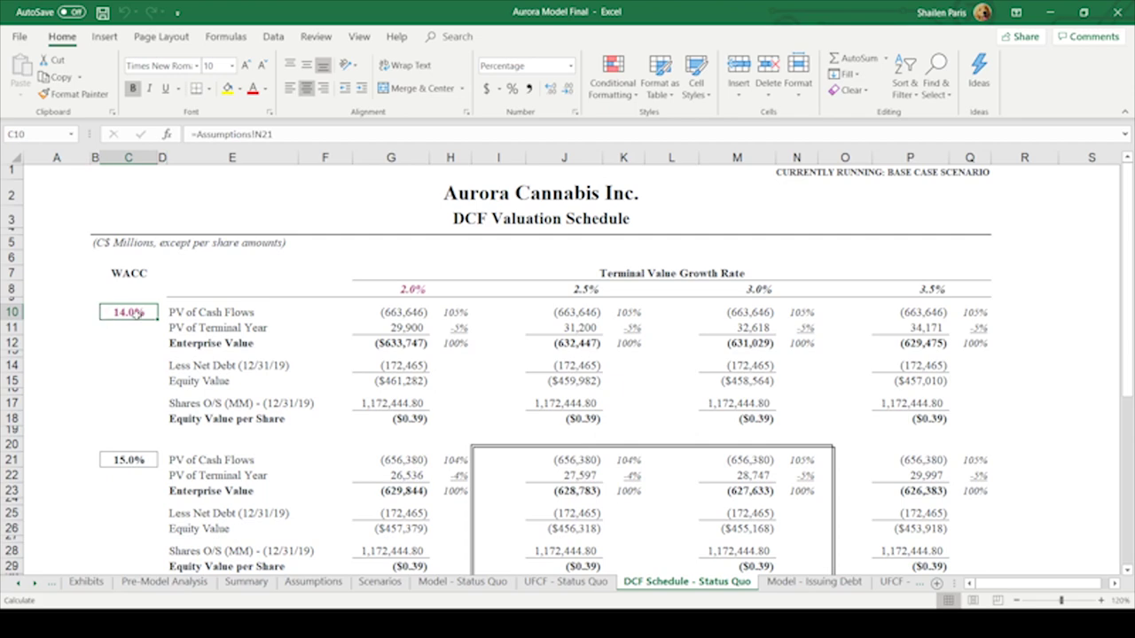
pyautogui.click(410, 327)
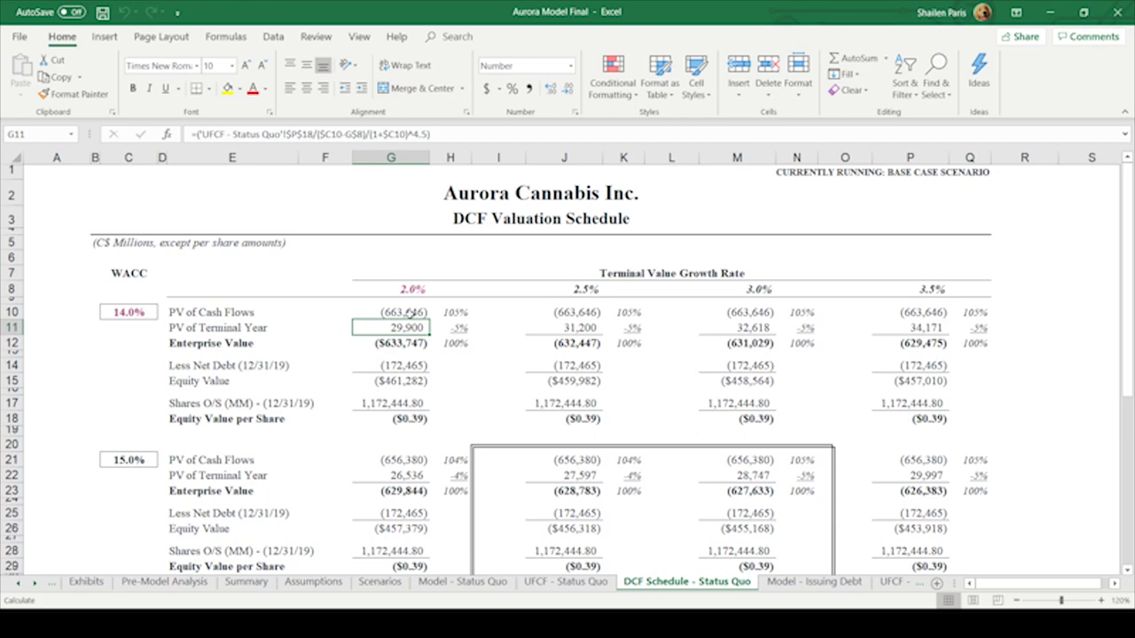
pyautogui.click(396, 312)
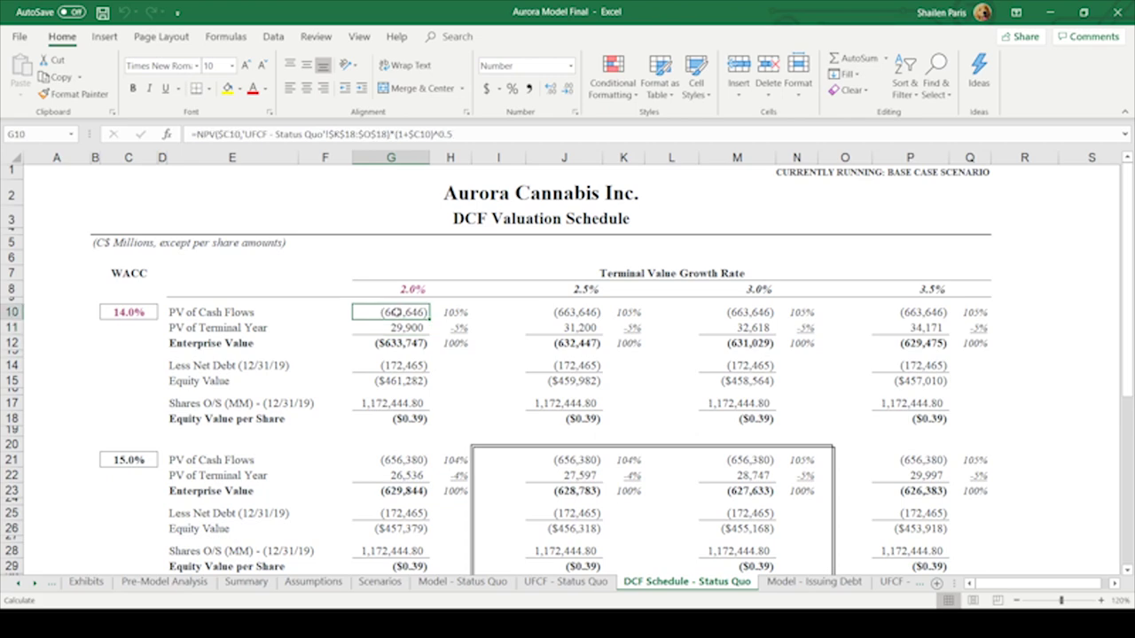
pyautogui.click(428, 344)
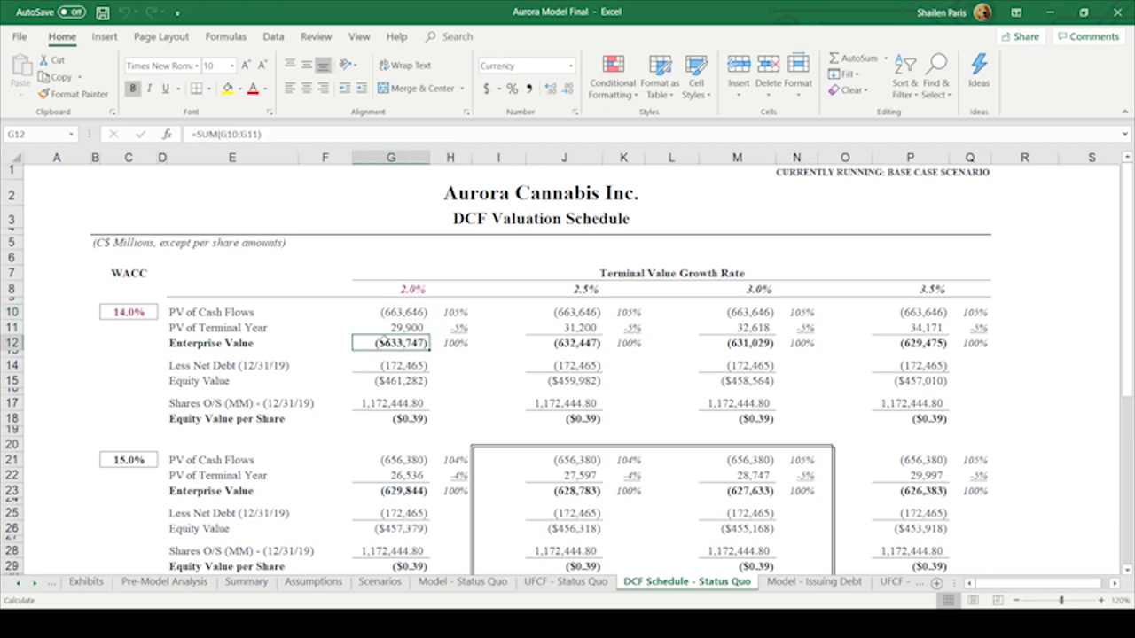
pyautogui.click(405, 329)
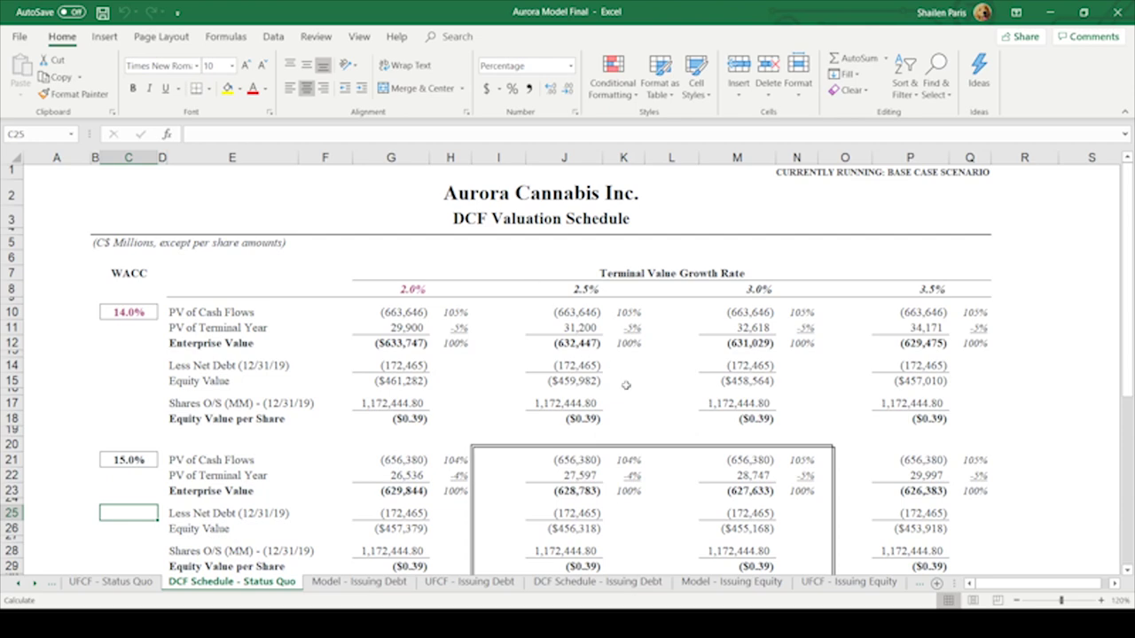
# - Return to the Model - Status Quo sheet and examine the 2023–2024 Funded Debt/Book Equity ratios (N428:O428) against the credit statistics and covenants
pyautogui.hotkey('ctrl', 'pageup')
pyautogui.hotkey('ctrl', 'pageup')
pyautogui.click(866, 457)
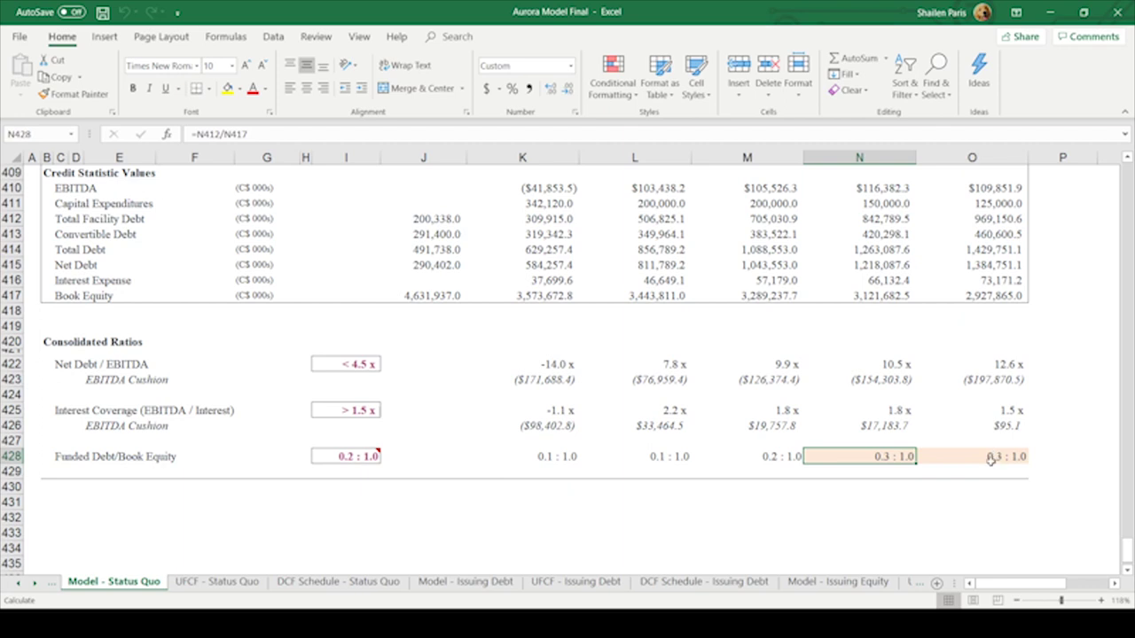
pyautogui.keyDown('shift'); pyautogui.click(932, 463); pyautogui.keyUp('shift')
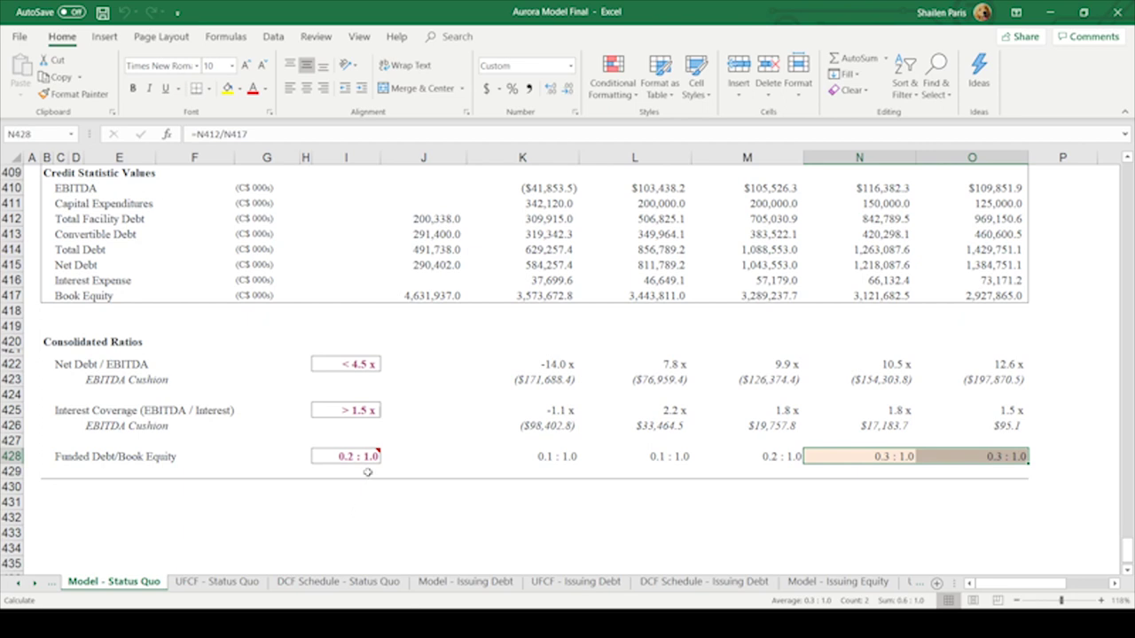
pyautogui.click(899, 456)
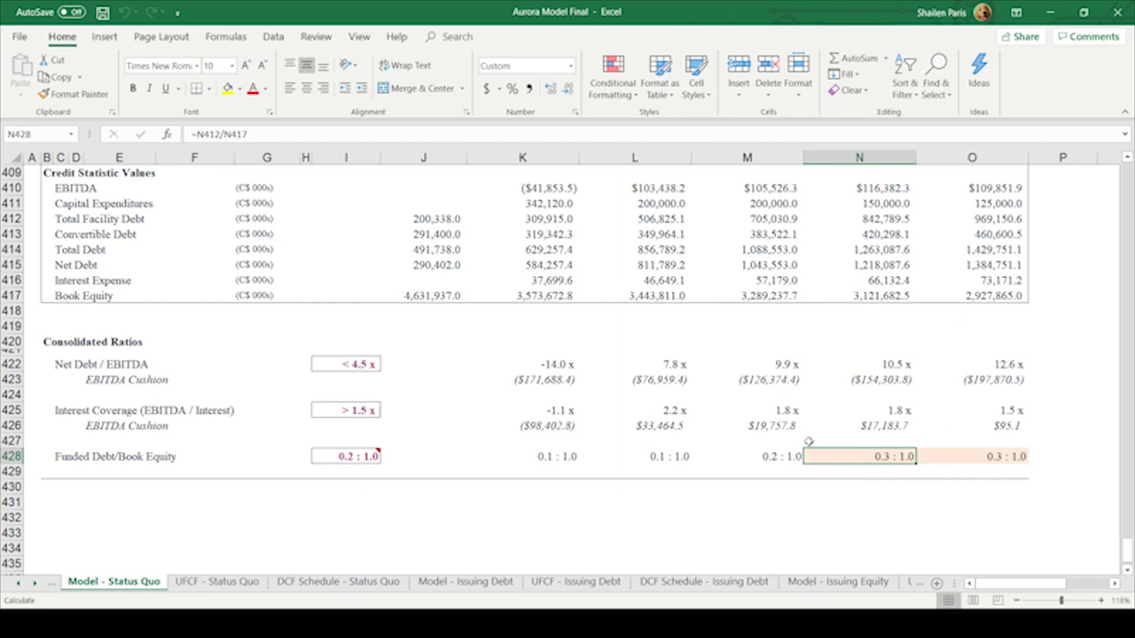
pyautogui.scroll(2, 877, 474)
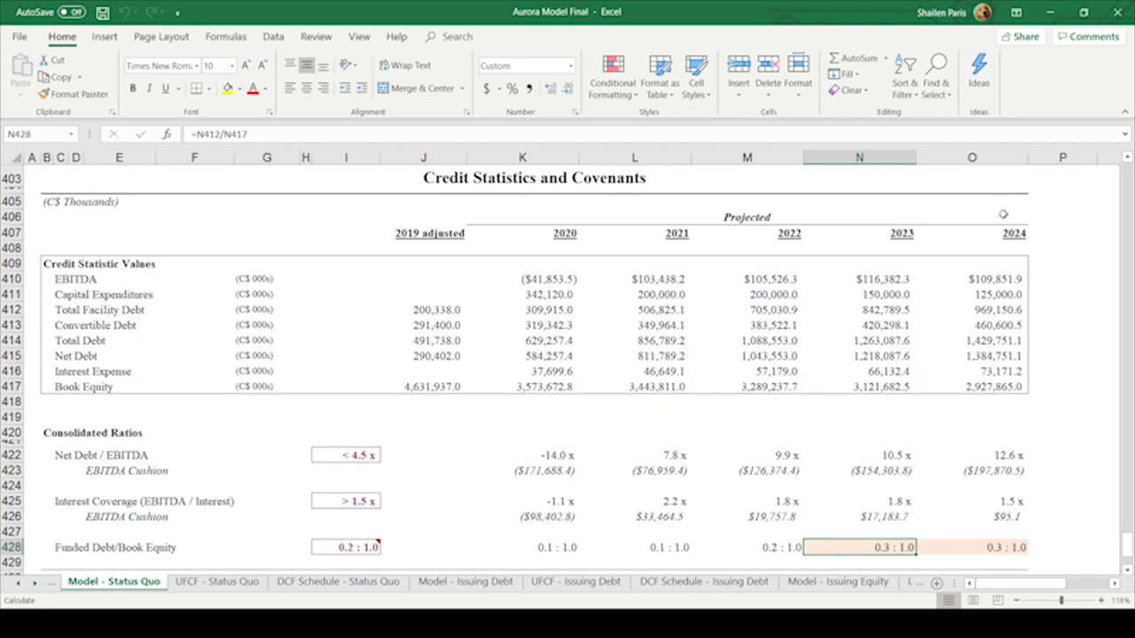
pyautogui.scroll(-1, 959, 458)
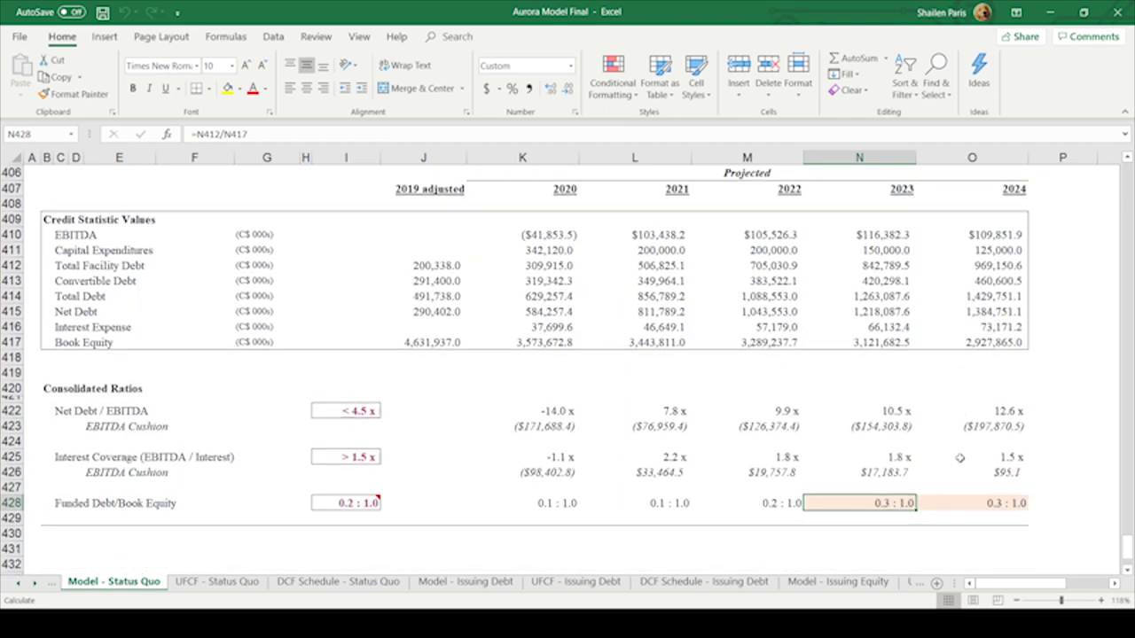